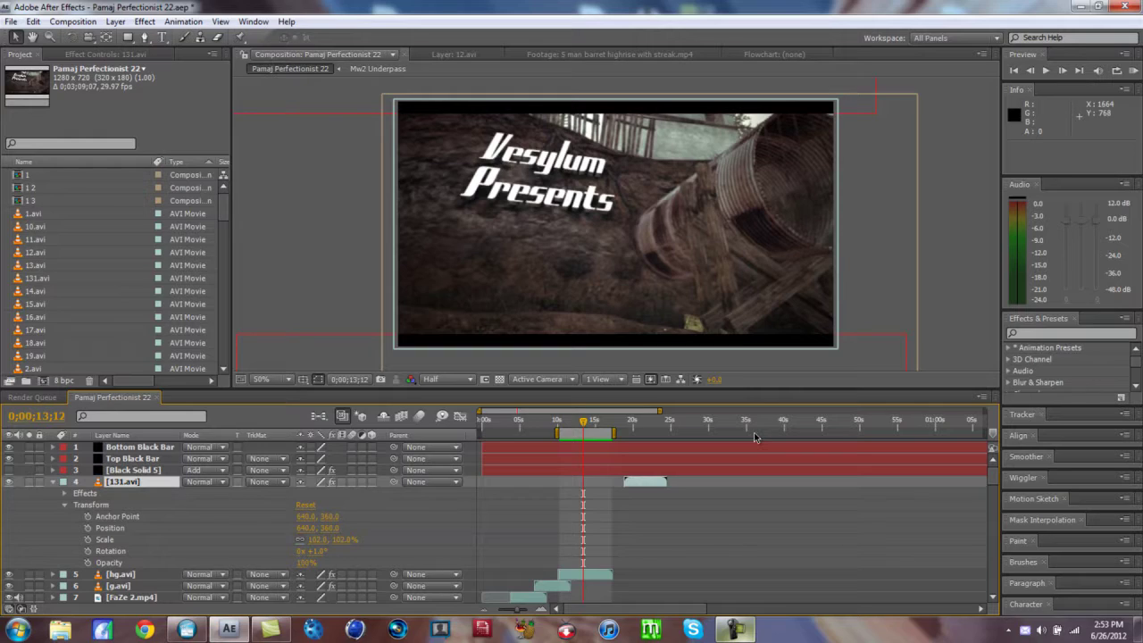
Step: Preview the intro composition, then start a new project without saving the old one
key("KP_0")
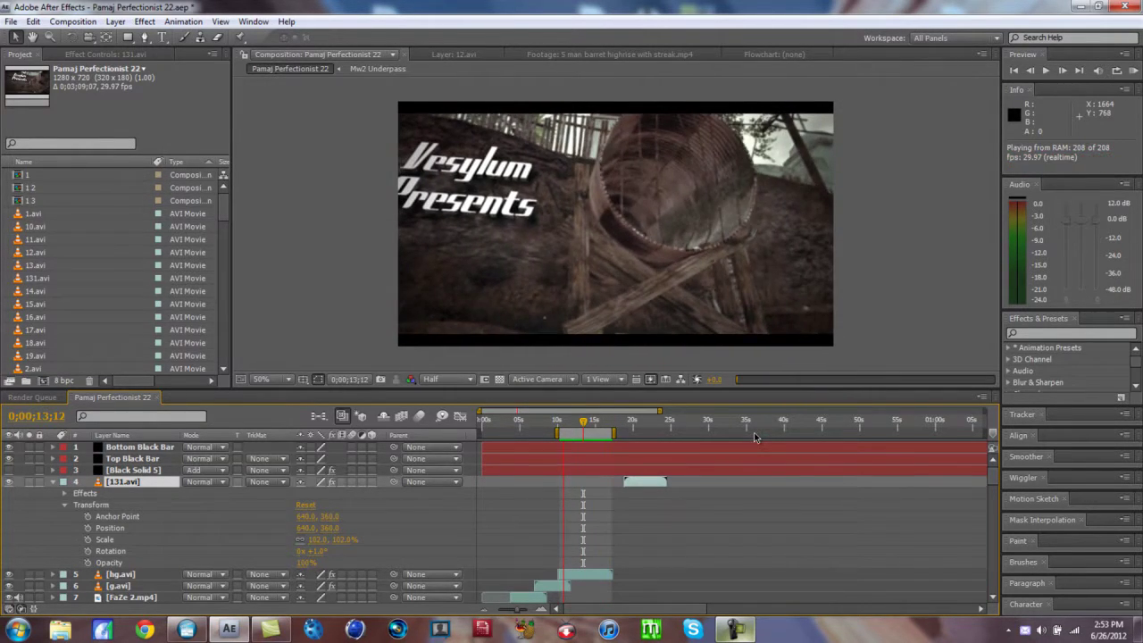
left_click_drag(582, 420, 610, 430)
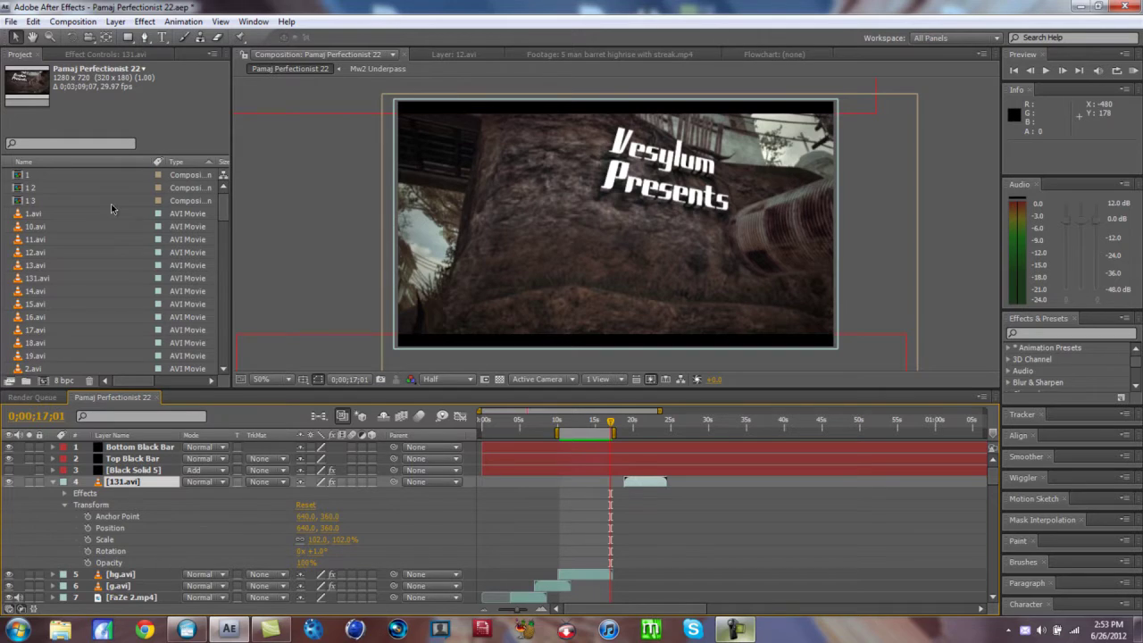
left_click(11, 21)
mouse_move(22, 36)
left_click(284, 37)
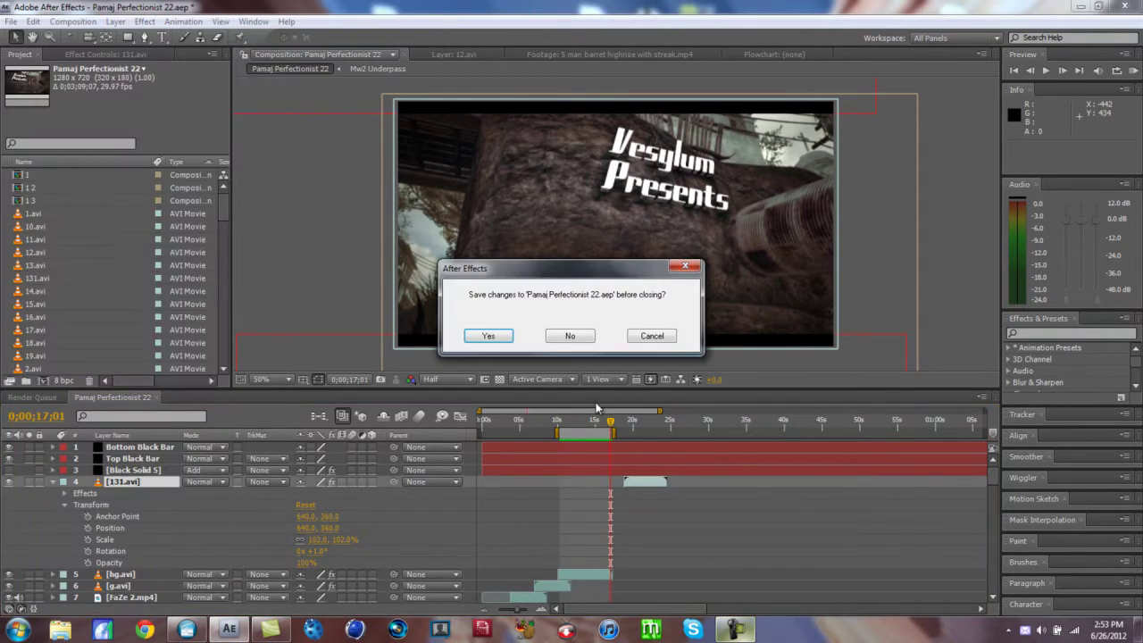
left_click(559, 336)
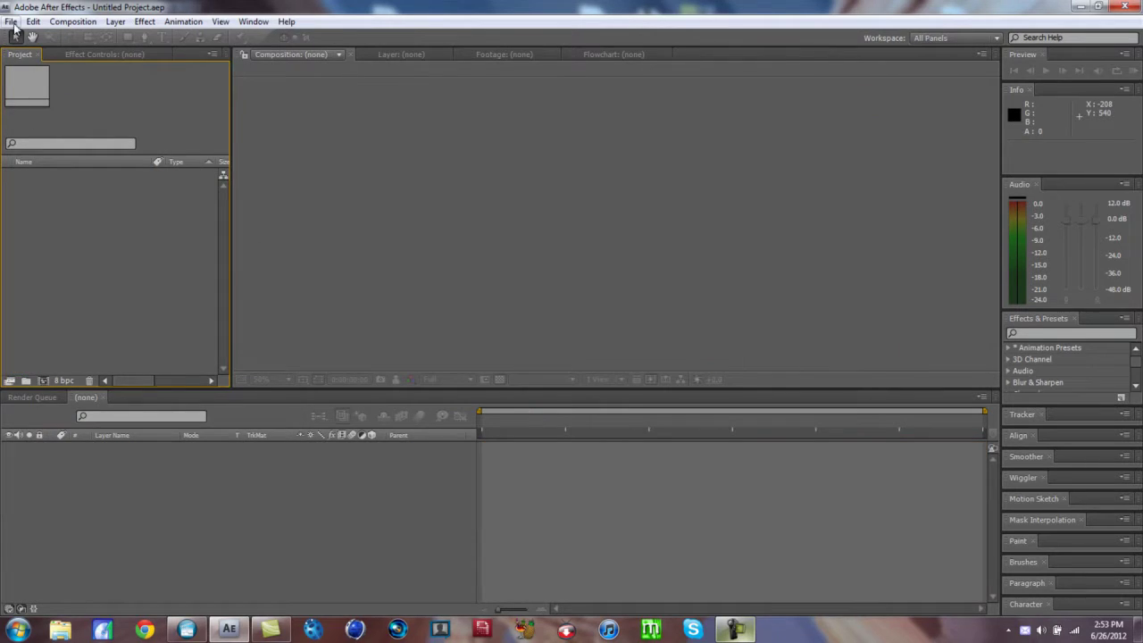
Step: Import 2012_6_26_0_35_12.MP4 from the HD PVR folder and build a composition from it
left_click(11, 22)
mouse_move(106, 243)
left_click(256, 241)
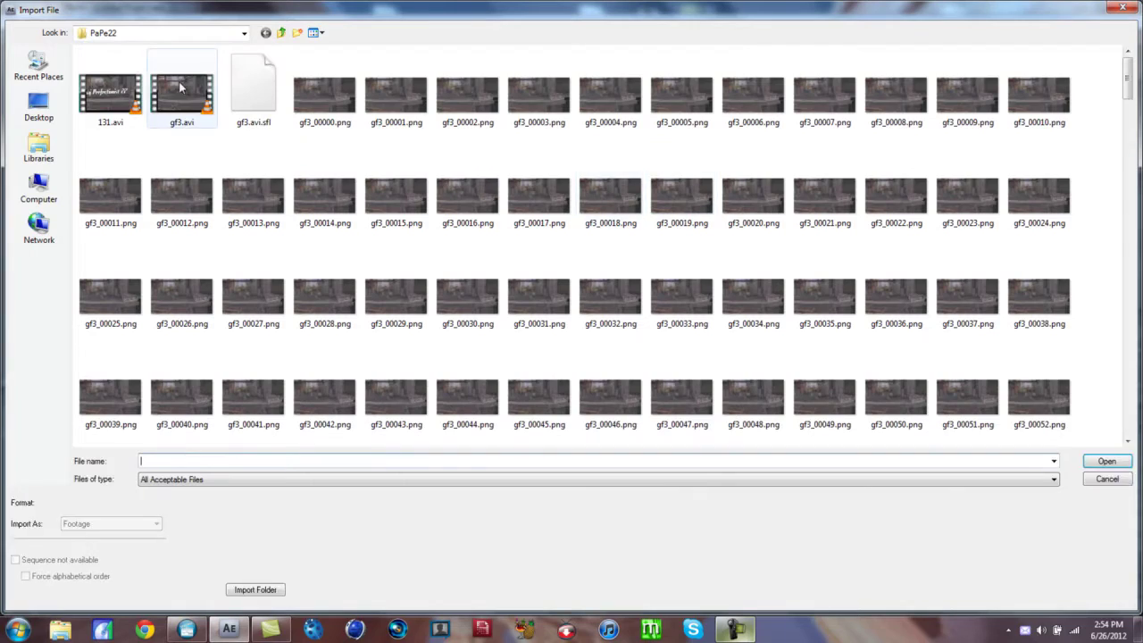
left_click(282, 33)
left_click(281, 34)
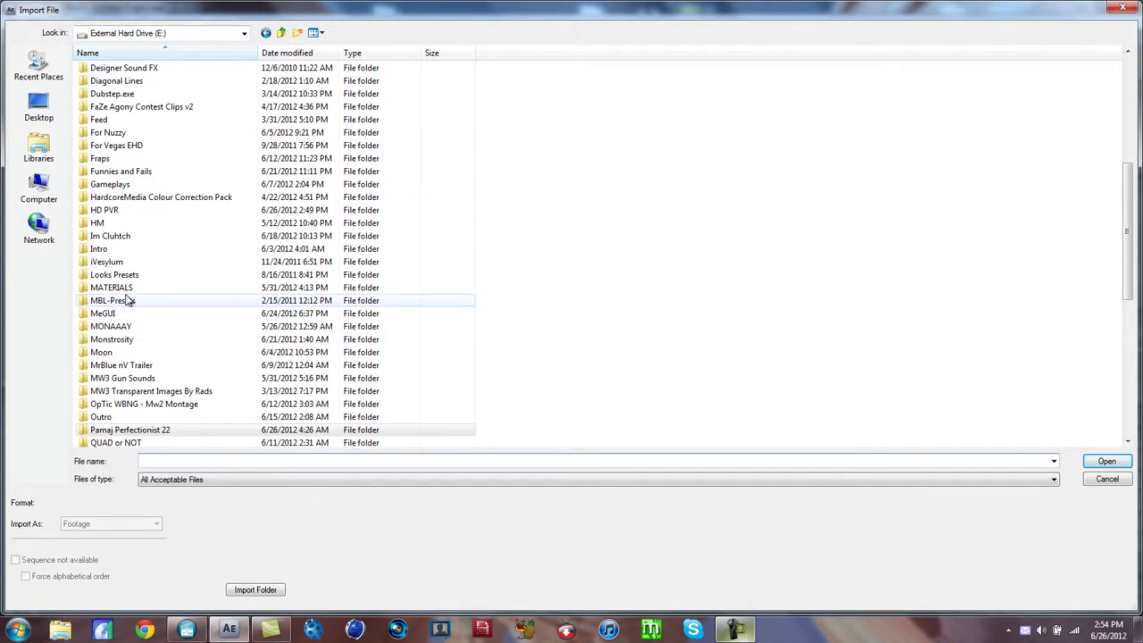
double_click(124, 212)
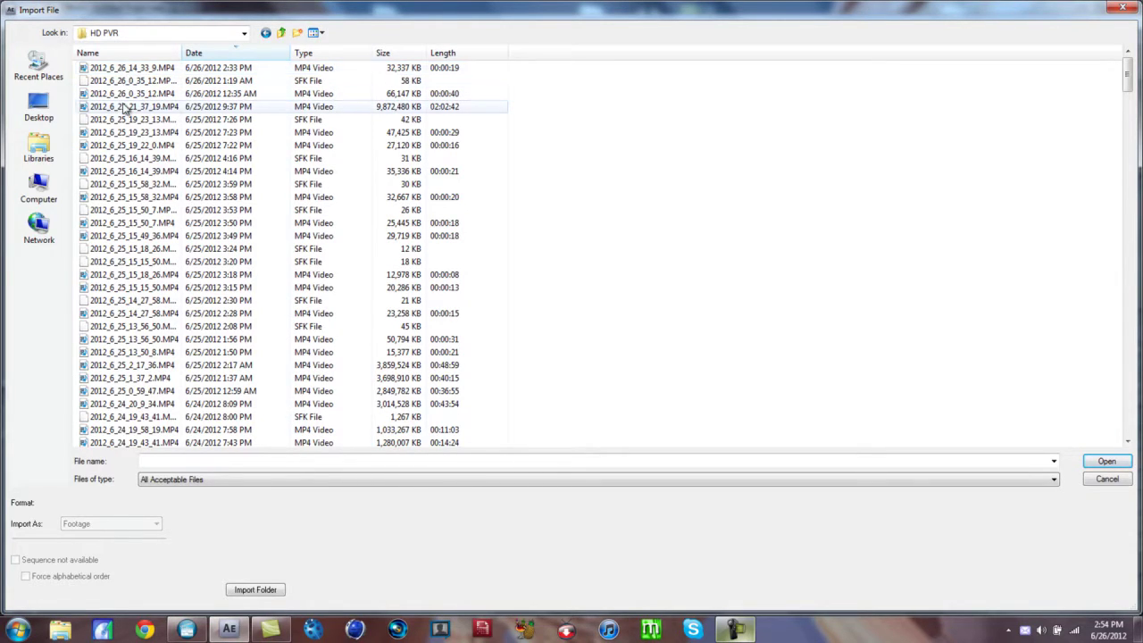
double_click(131, 96)
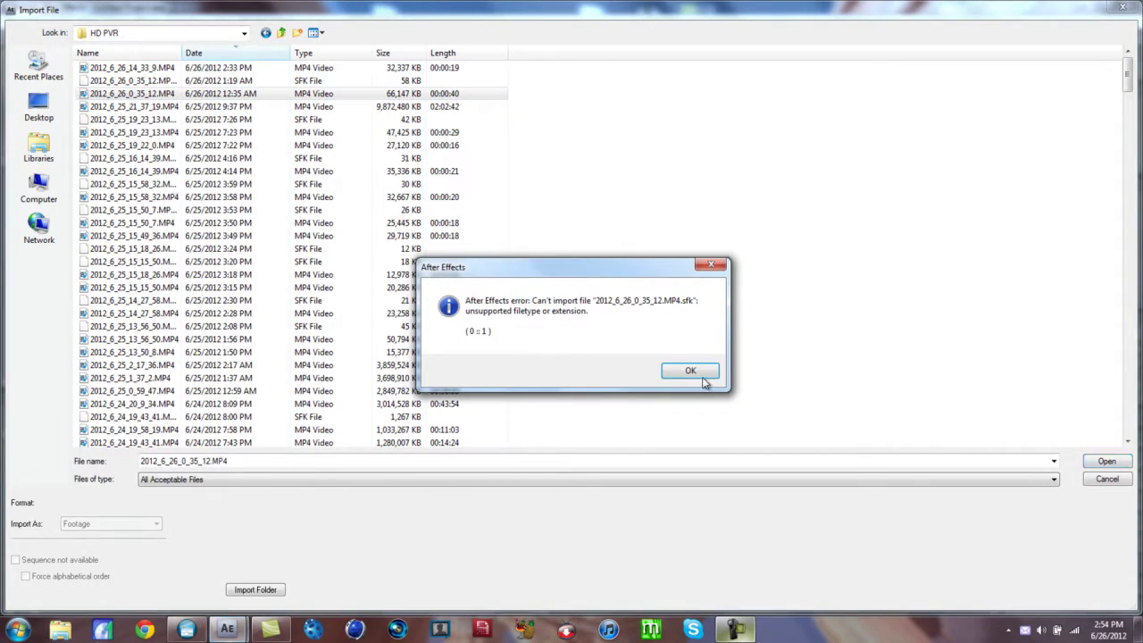
left_click(690, 371)
double_click(151, 93)
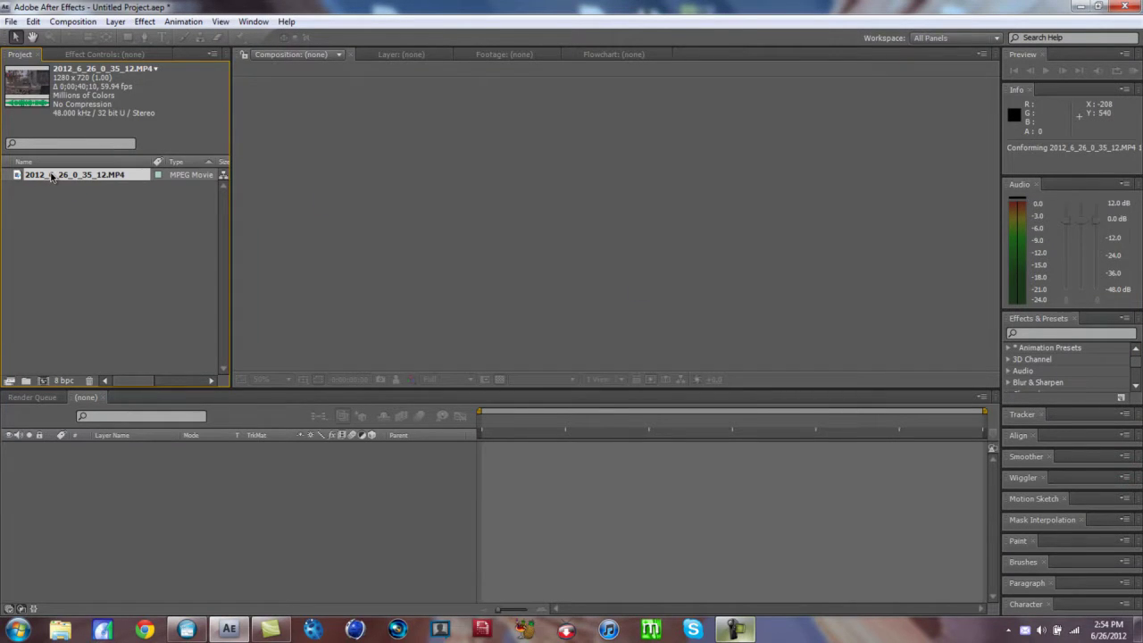
left_click_drag(48, 181, 180, 519)
Step: Move the current-time indicator to the 0;00;30;00 cut point and open the Edit menu
left_click(505, 419)
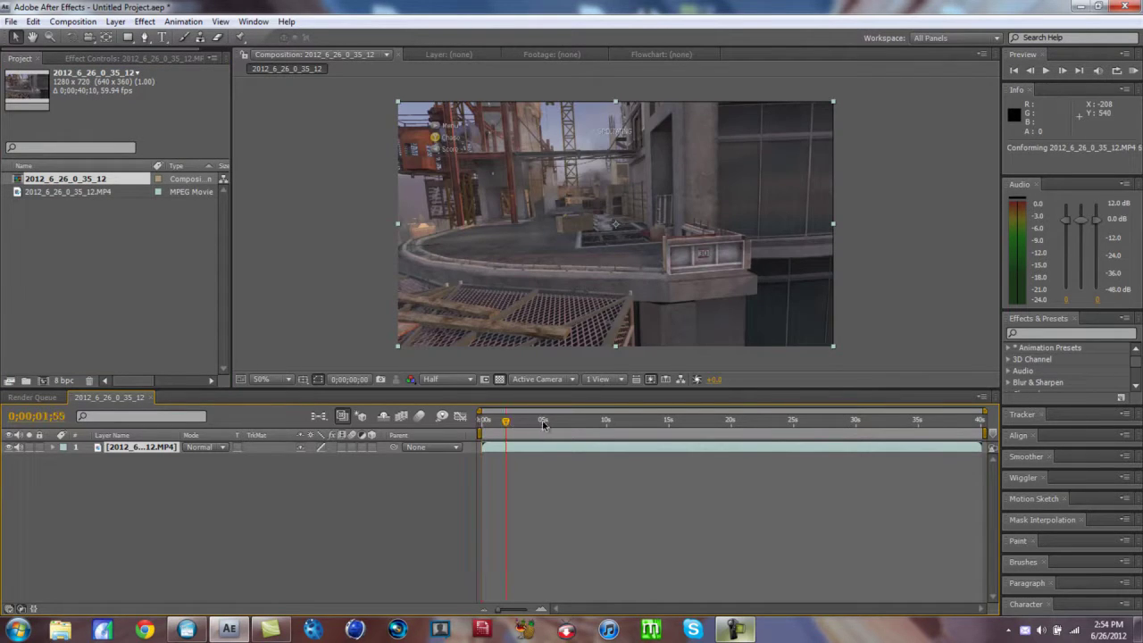
left_click(640, 422)
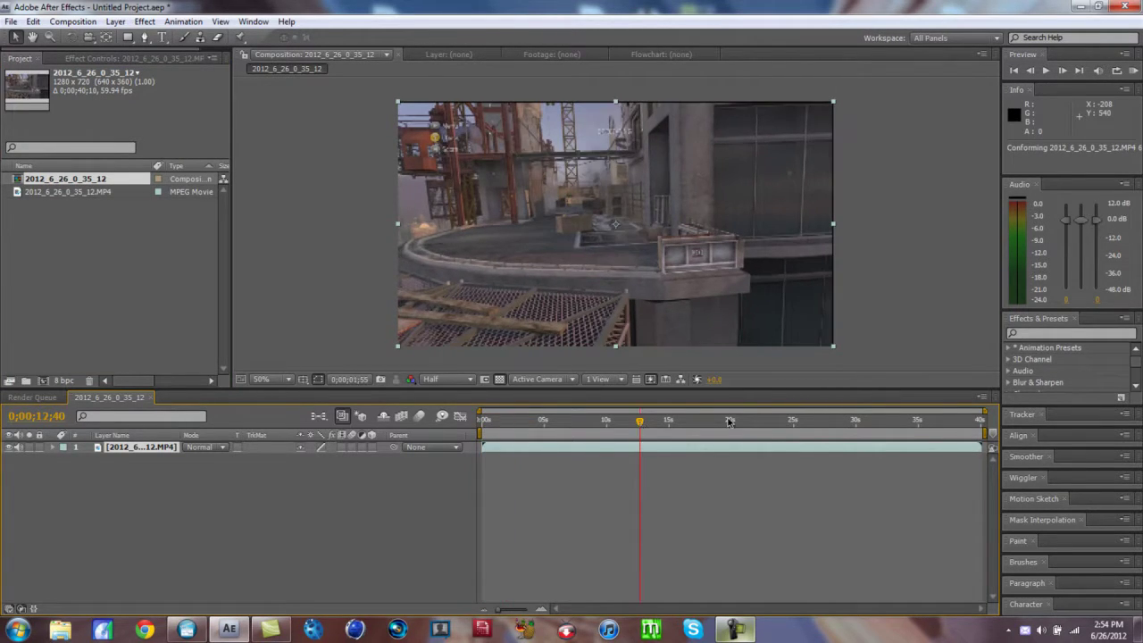
left_click(858, 421)
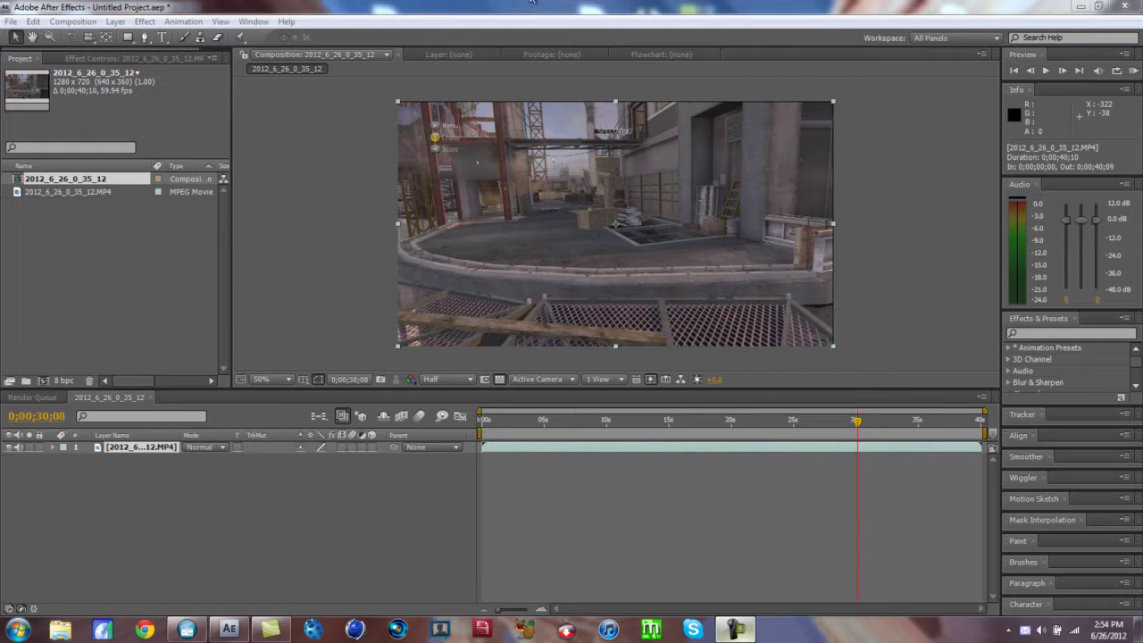
left_click(34, 22)
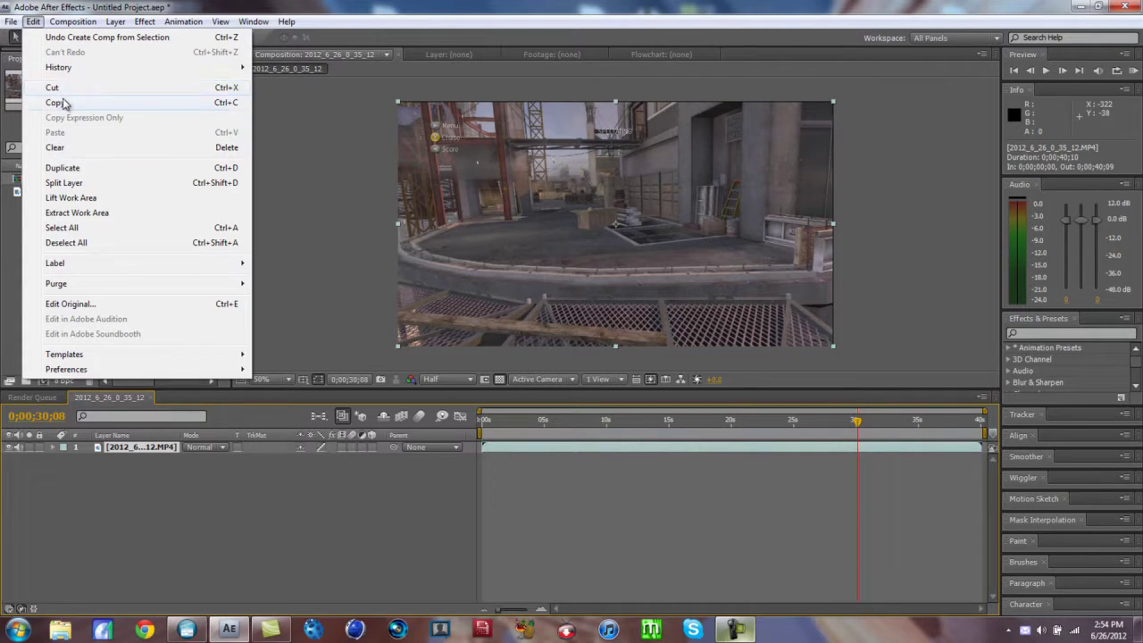
Step: Split the clip at 30 seconds, delete the first part, and trim the end to about 38 seconds
left_click(67, 183)
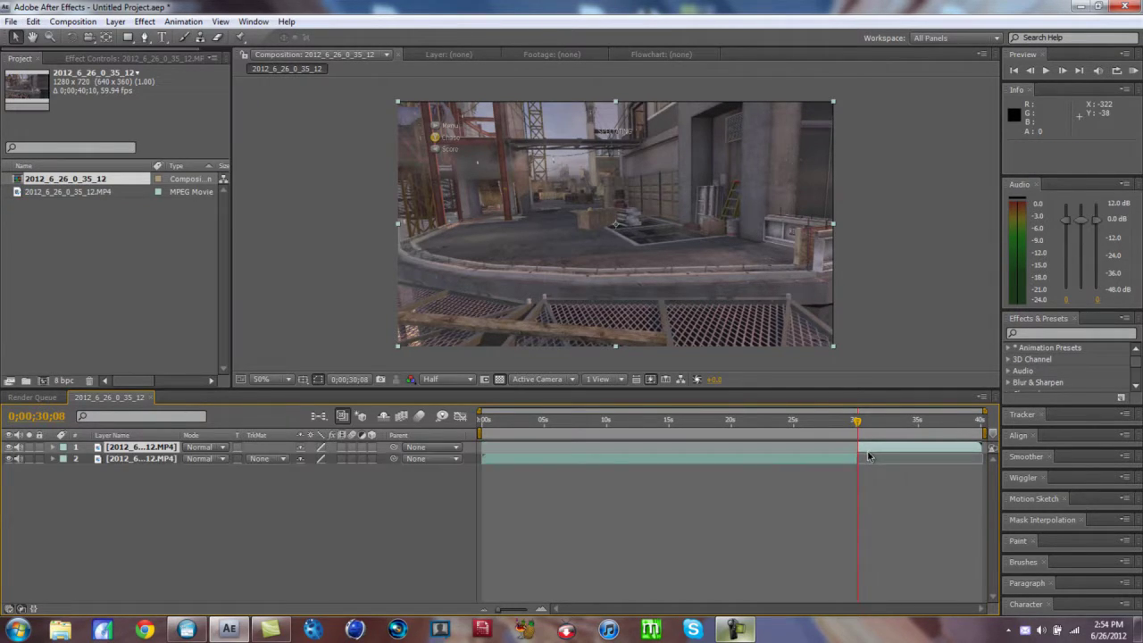
key("Delete")
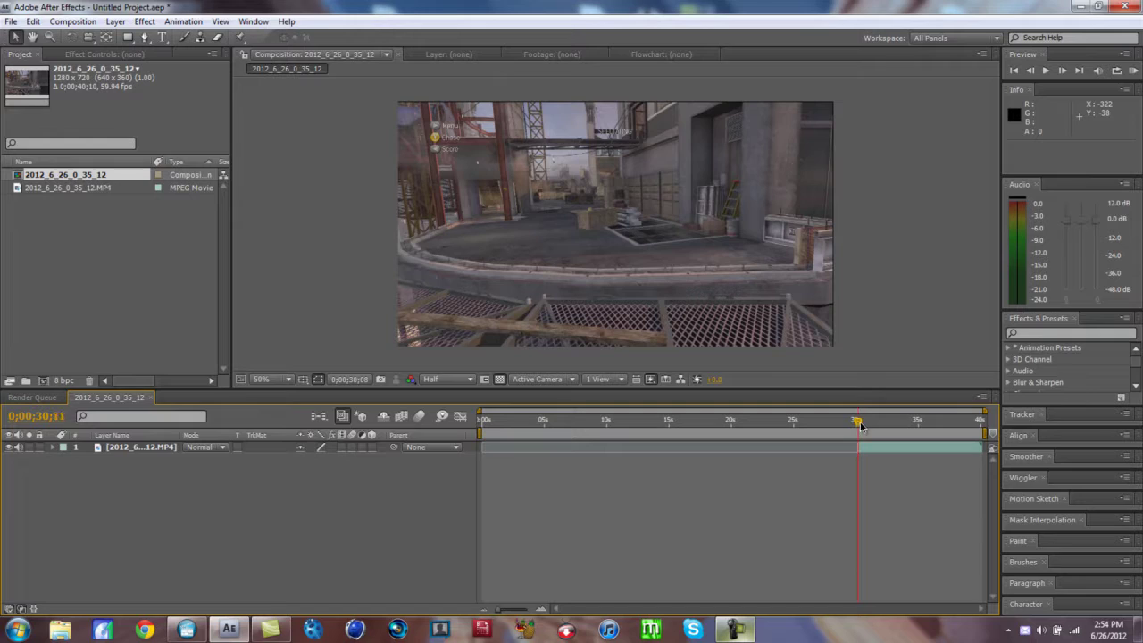
left_click(953, 436)
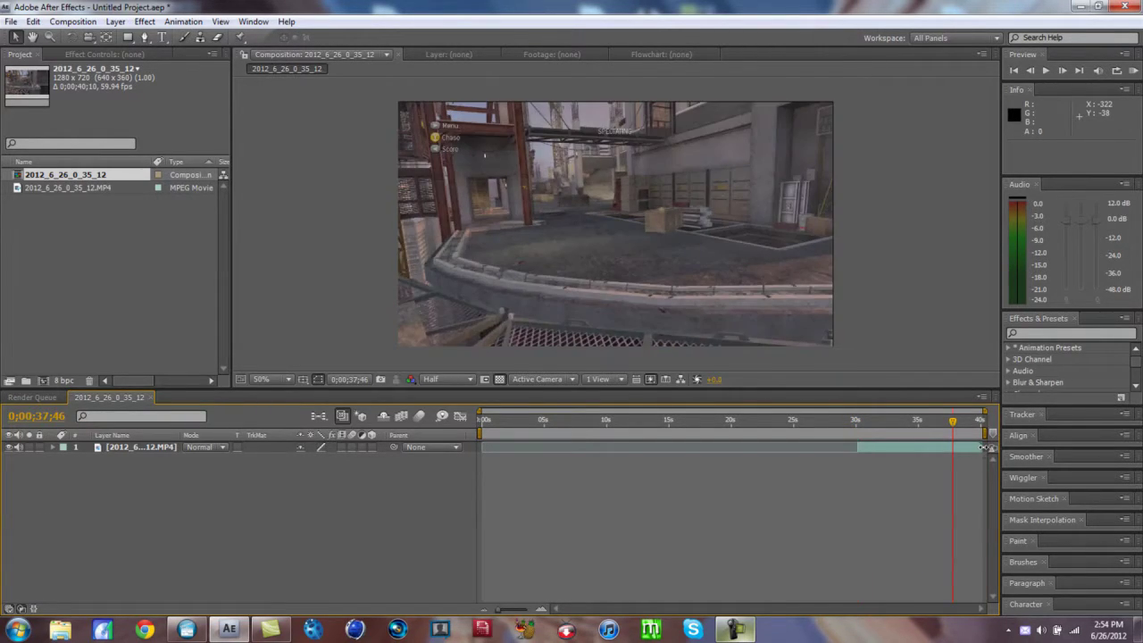
left_click_drag(979, 448, 559, 446)
Step: Slide the clip to the comp start and end the work area at 7;41
left_click_drag(489, 420, 509, 447)
left_click_drag(984, 434, 579, 439)
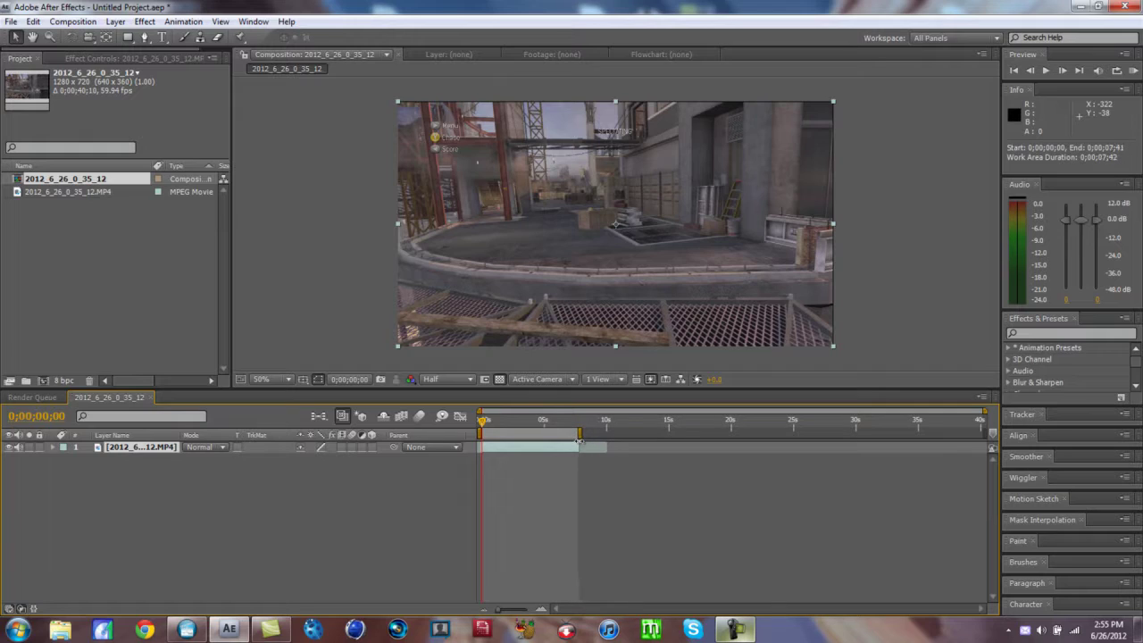
left_click_drag(983, 412, 713, 411)
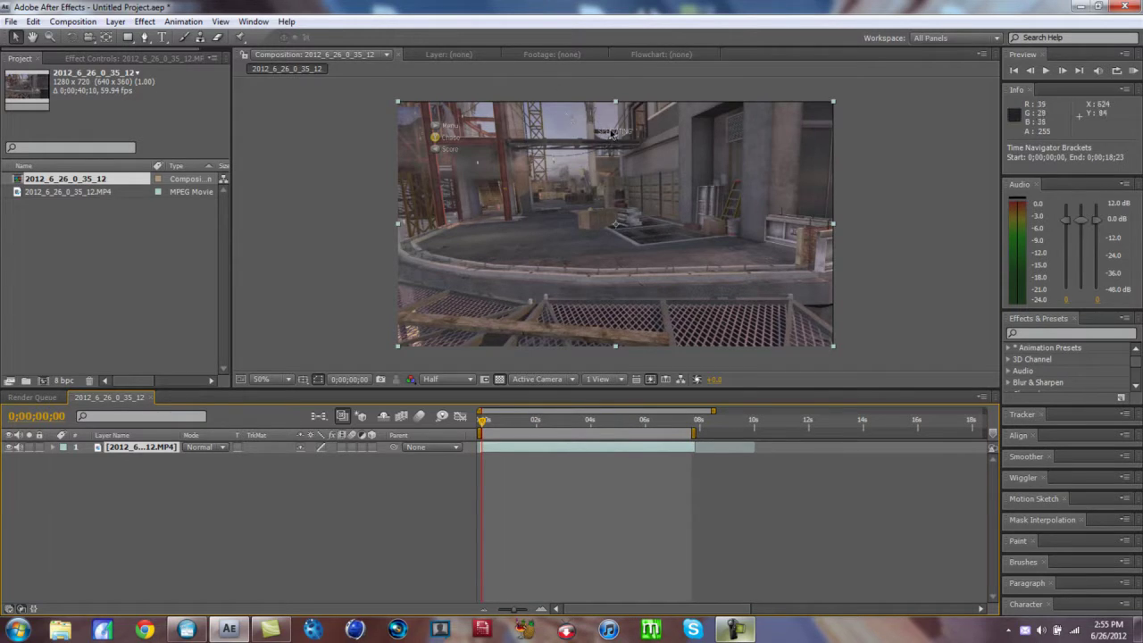
Step: Scale the gameplay layer to 123%
left_click(136, 447)
key("s")
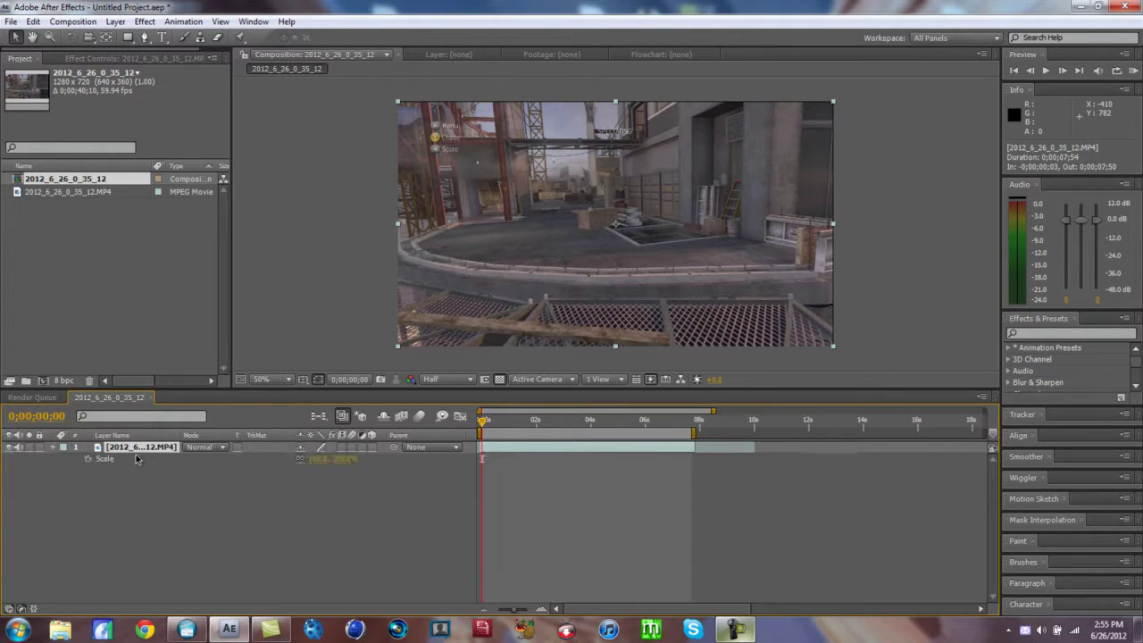
left_click(318, 459)
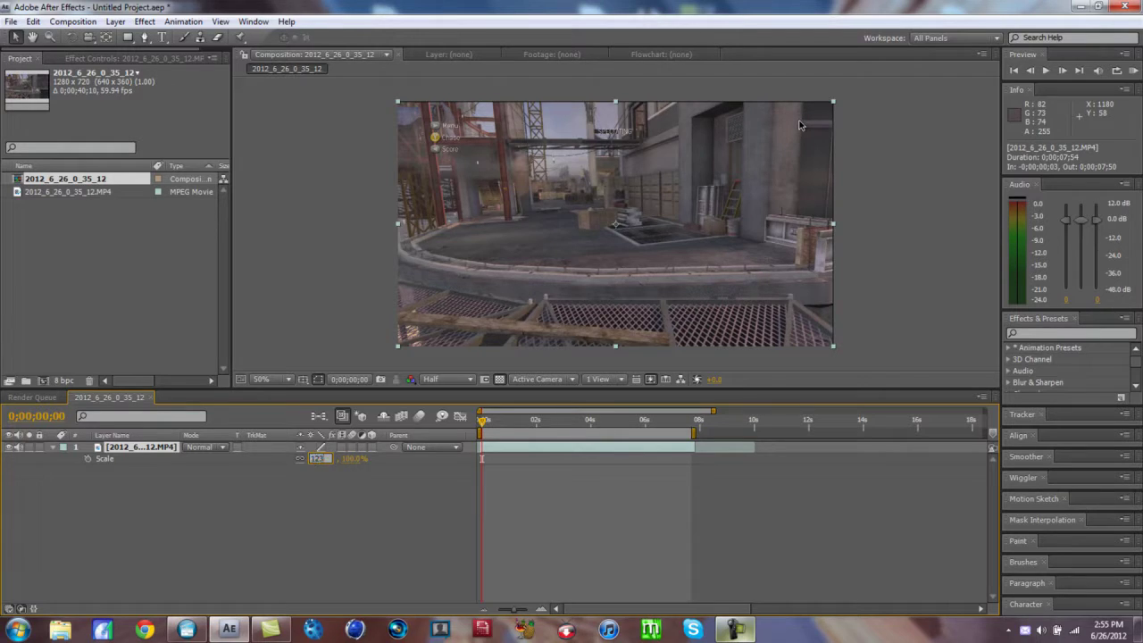
key("Return")
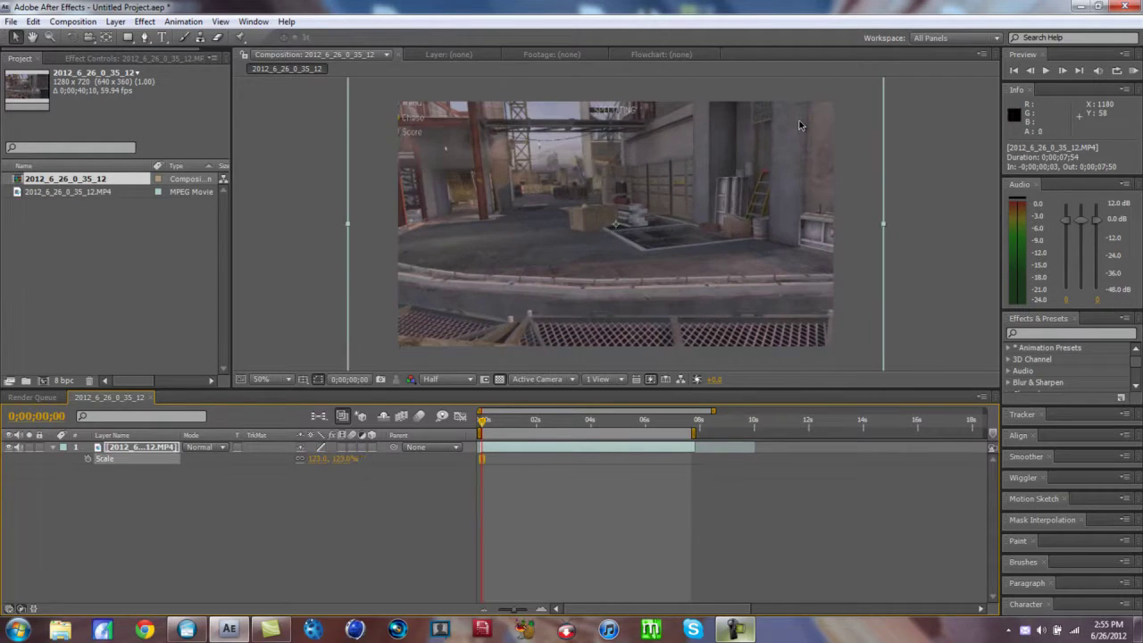
Step: Set preview resolution to Full, nudge the layer left to 566, 324, and show the Render Queue
left_click(455, 376)
left_click(451, 401)
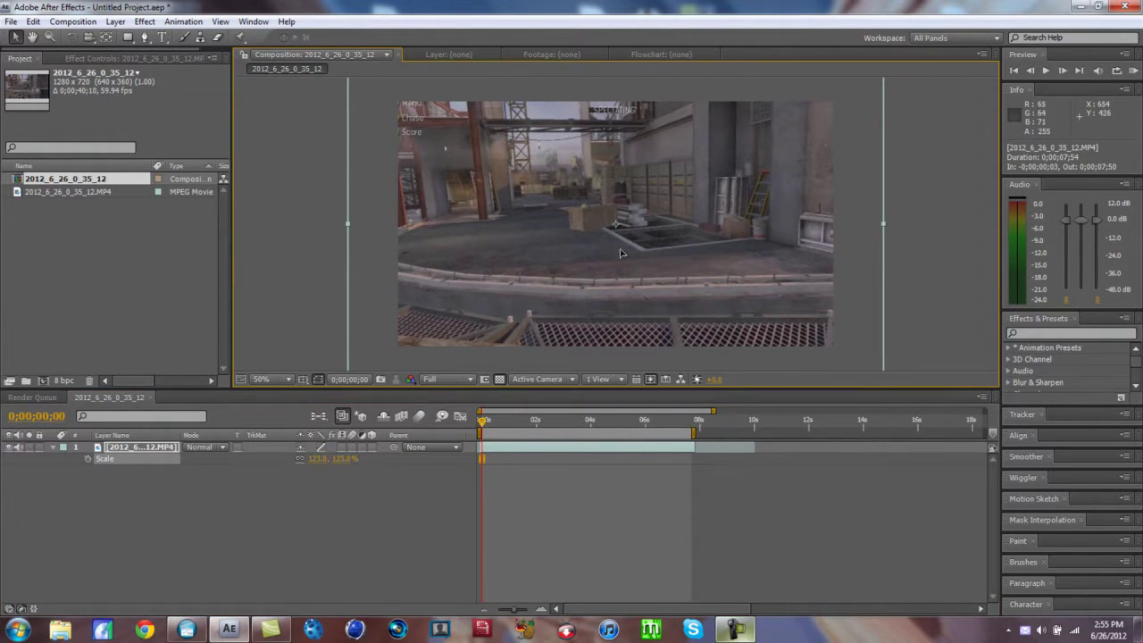
left_click_drag(620, 248, 596, 241)
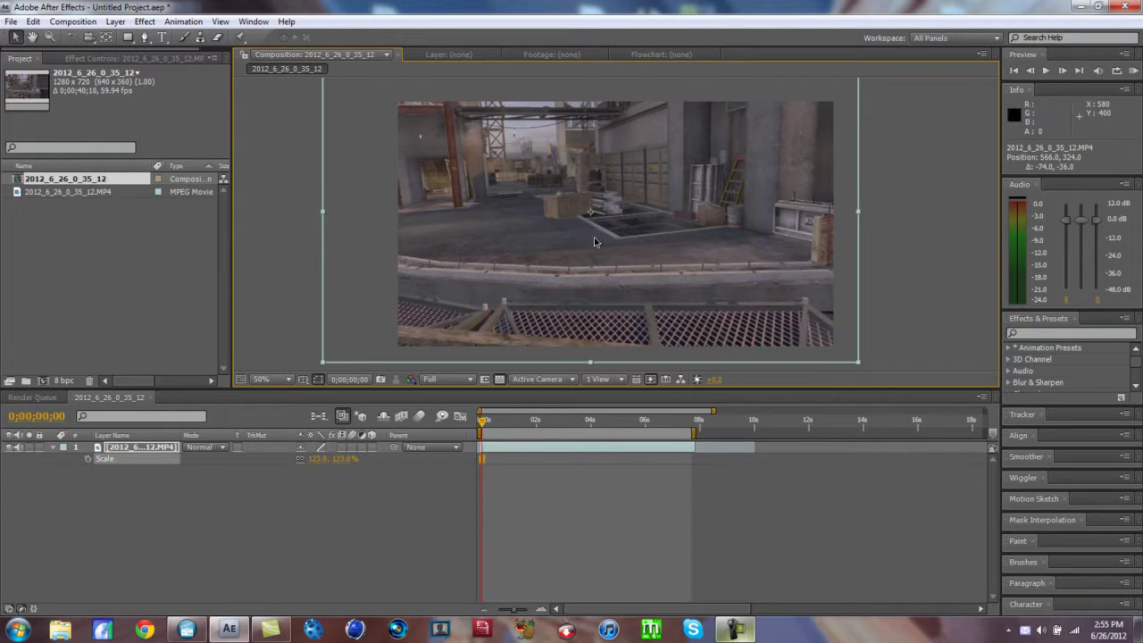
left_click(548, 421)
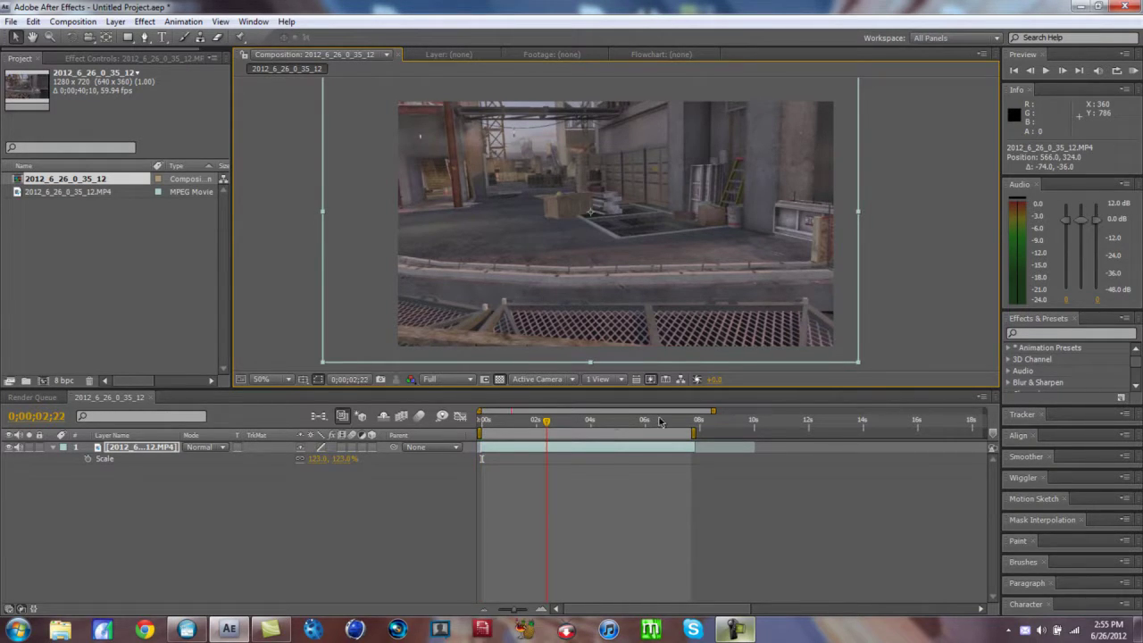
left_click(623, 420)
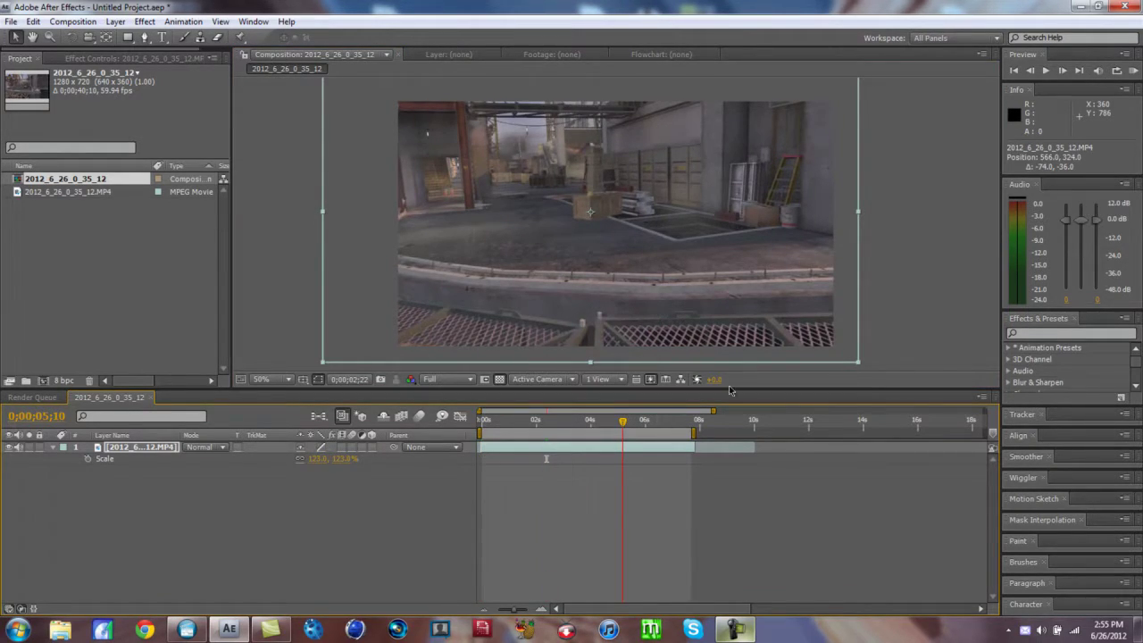
left_click(32, 396)
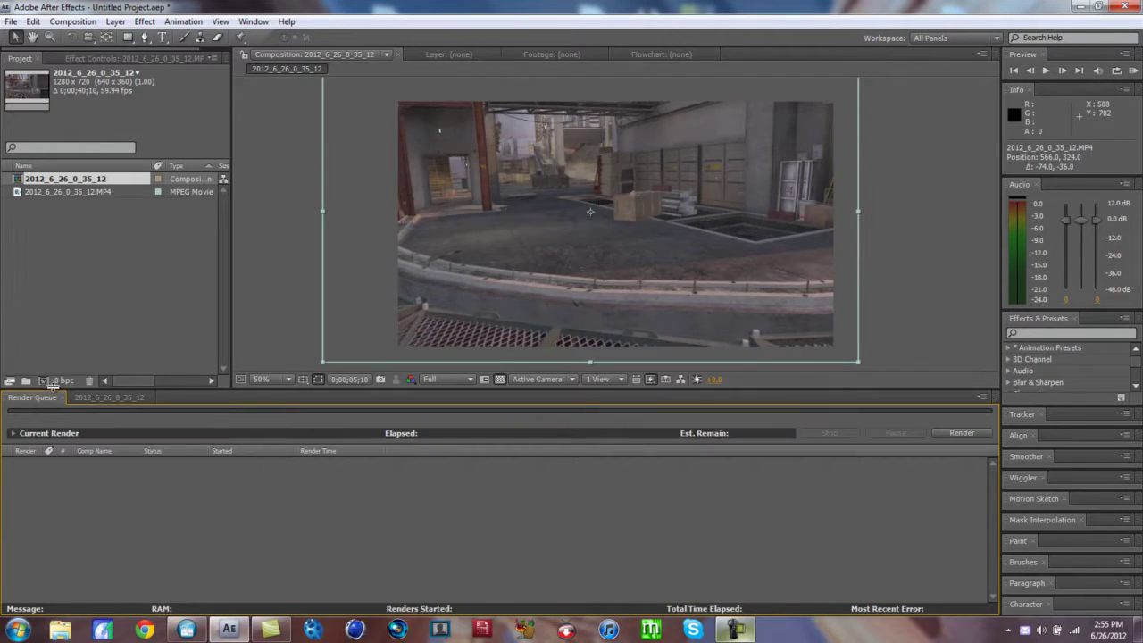
Step: Add the gameplay composition to the render queue and browse its output location up to the drive root
left_click_drag(46, 185, 104, 519)
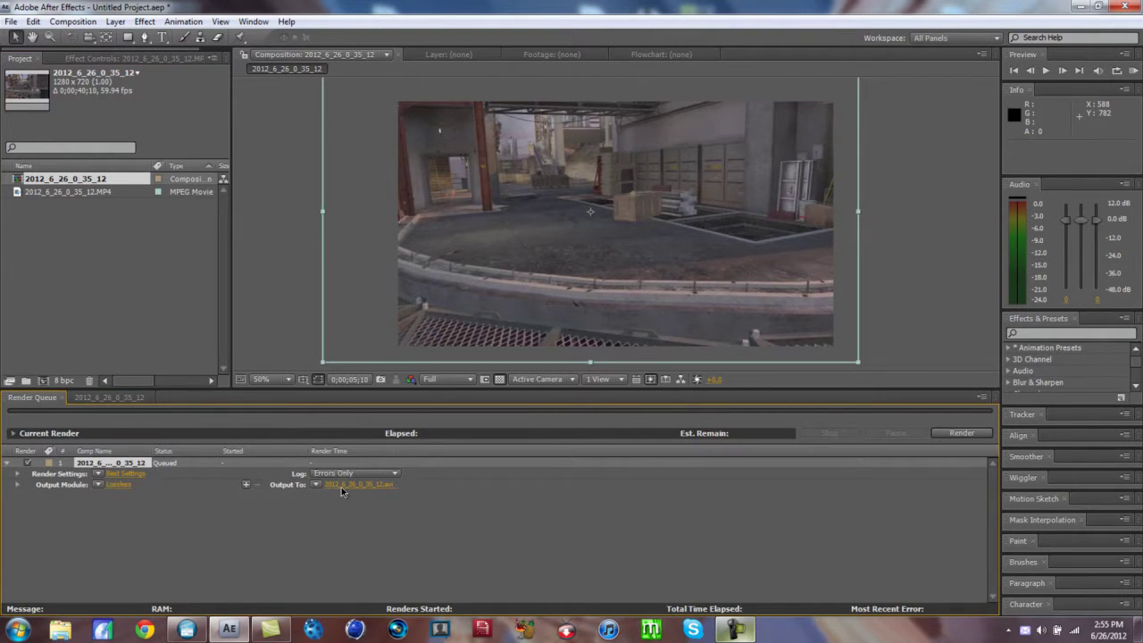
left_click(341, 487)
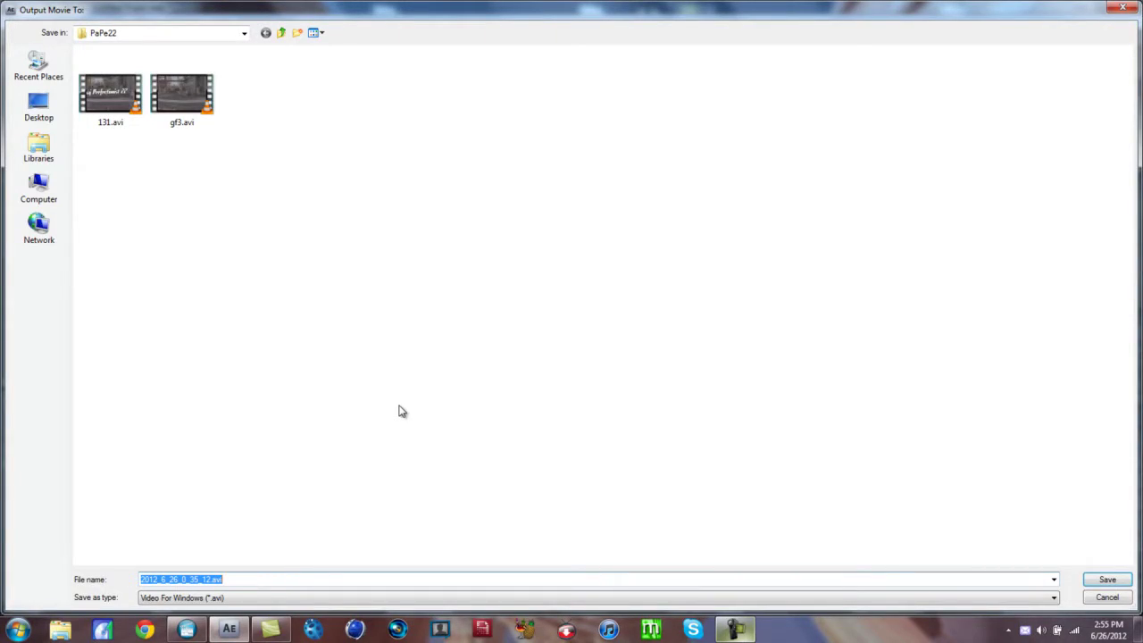
left_click(280, 33)
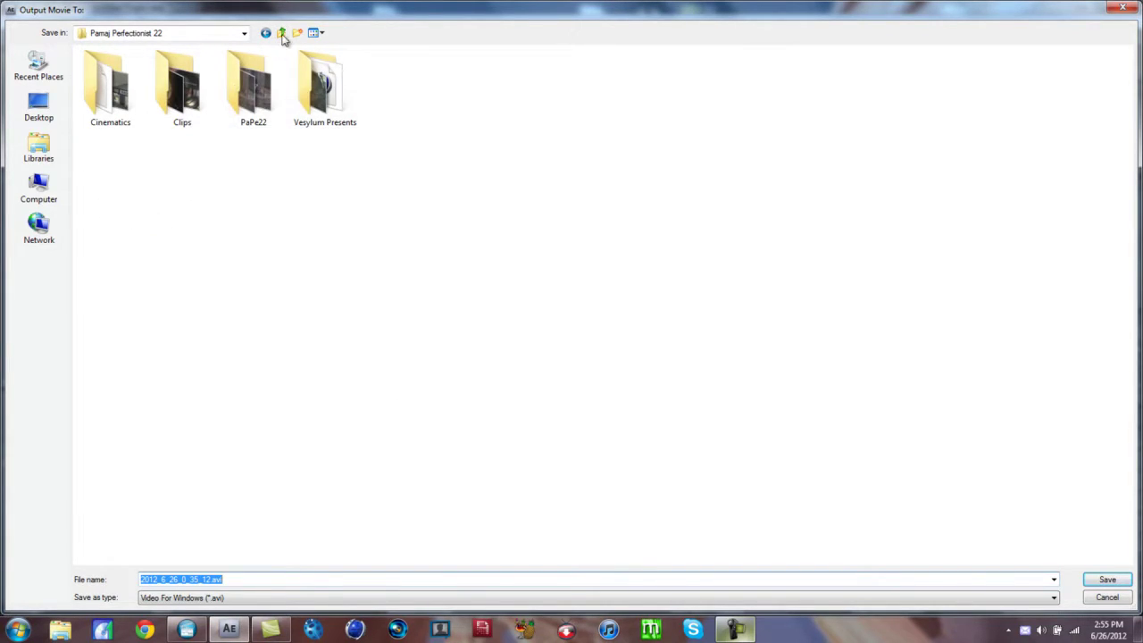
left_click(281, 34)
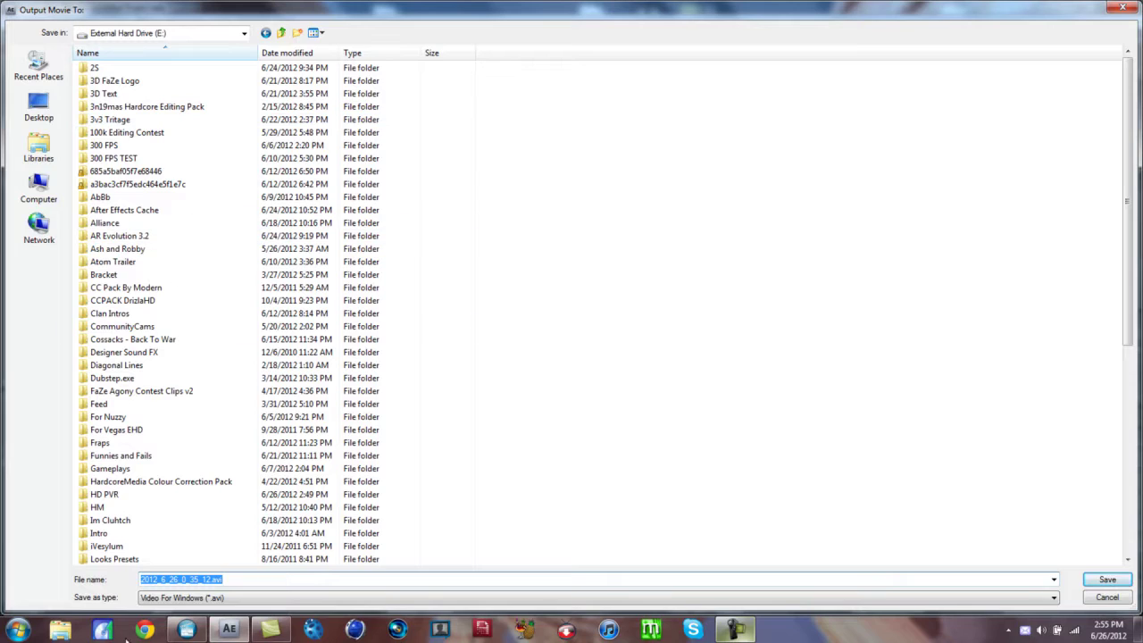
Step: Select the PaPe22 folder inside Pamaj Perfectionist 22 as the output location
left_click_drag(1128, 330, 1127, 471)
double_click(178, 470)
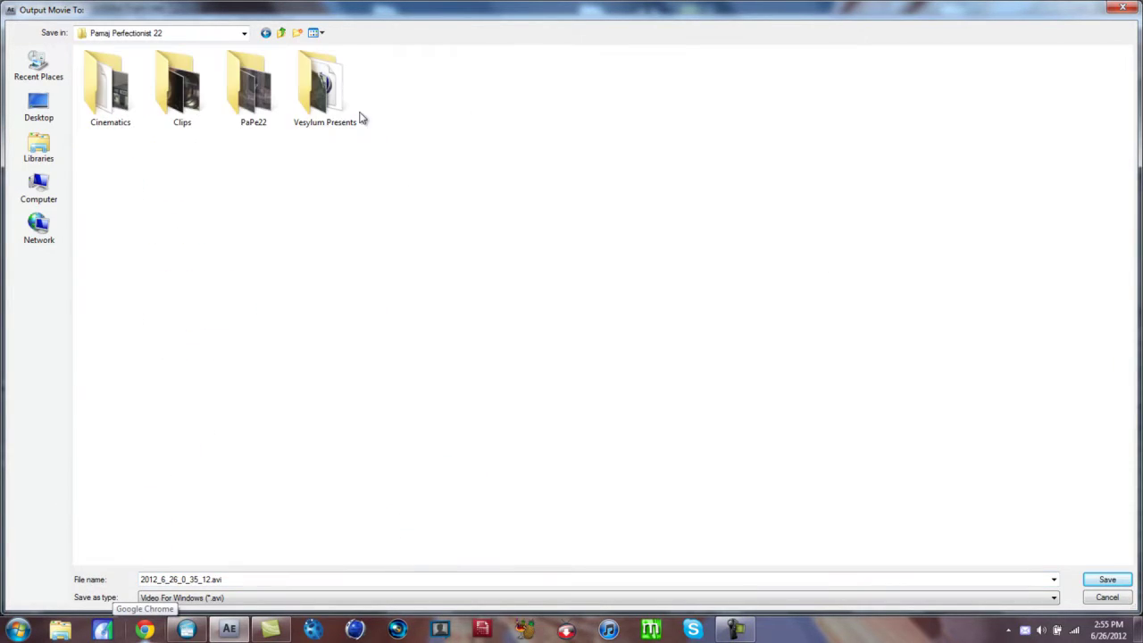
left_click(237, 103)
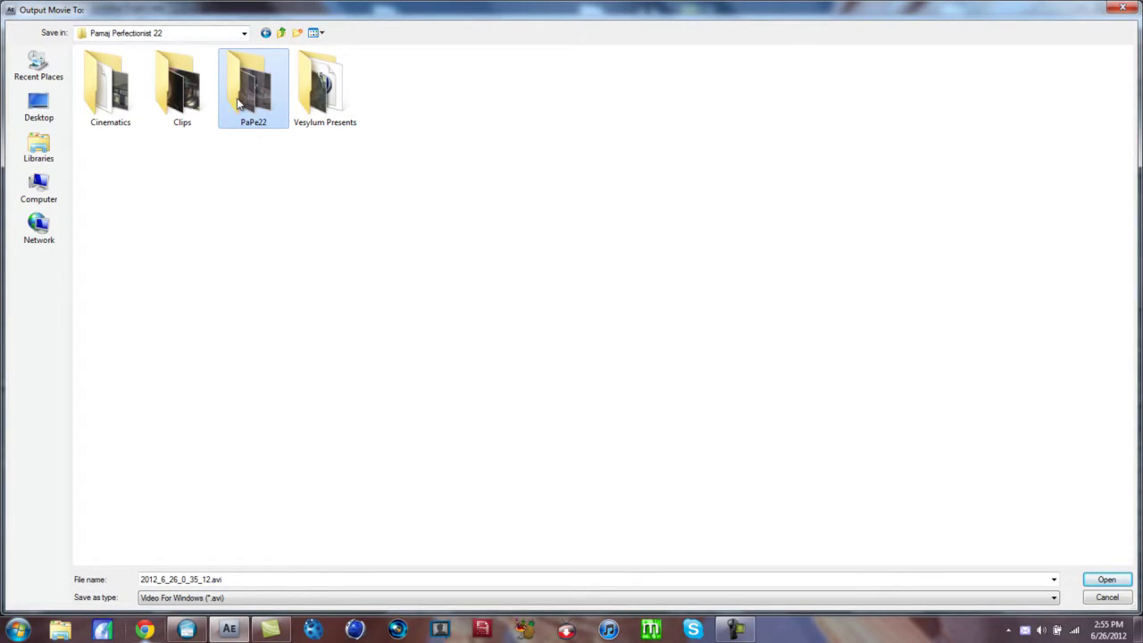
left_click(1119, 9)
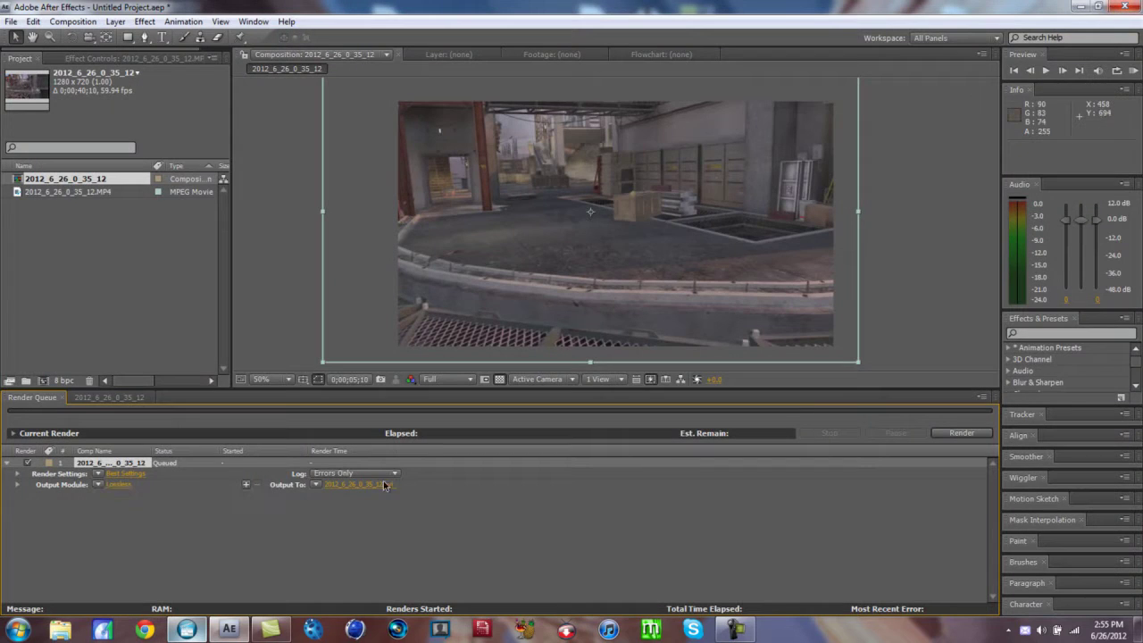
Step: Change the output module format to PNG Sequence, then quit After Effects without saving
left_click(118, 484)
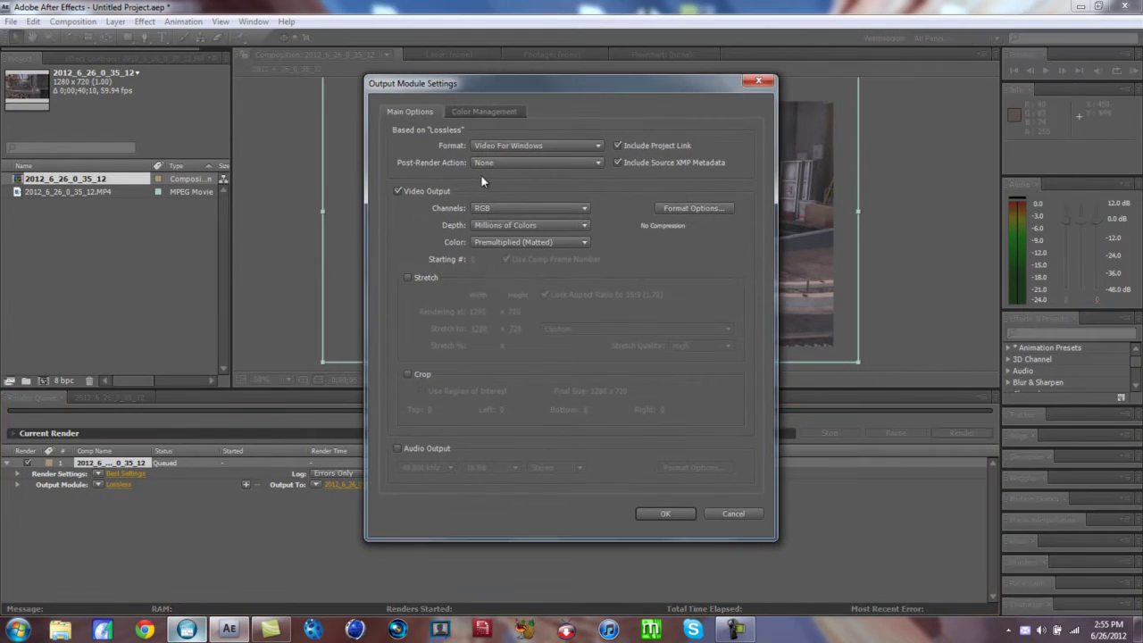
left_click(522, 143)
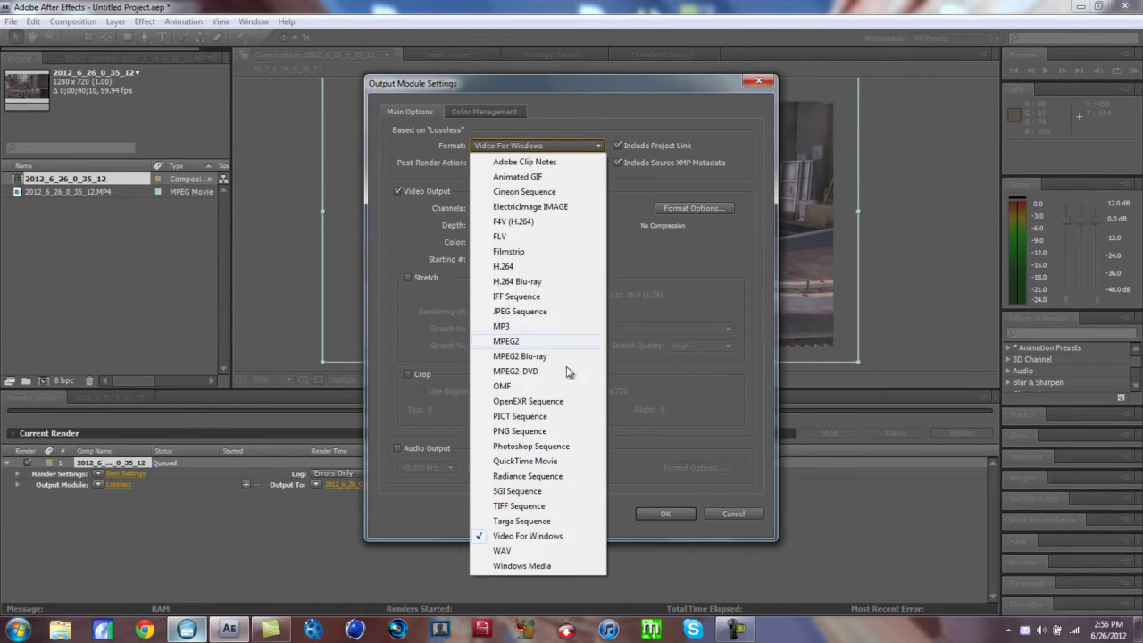
left_click(572, 432)
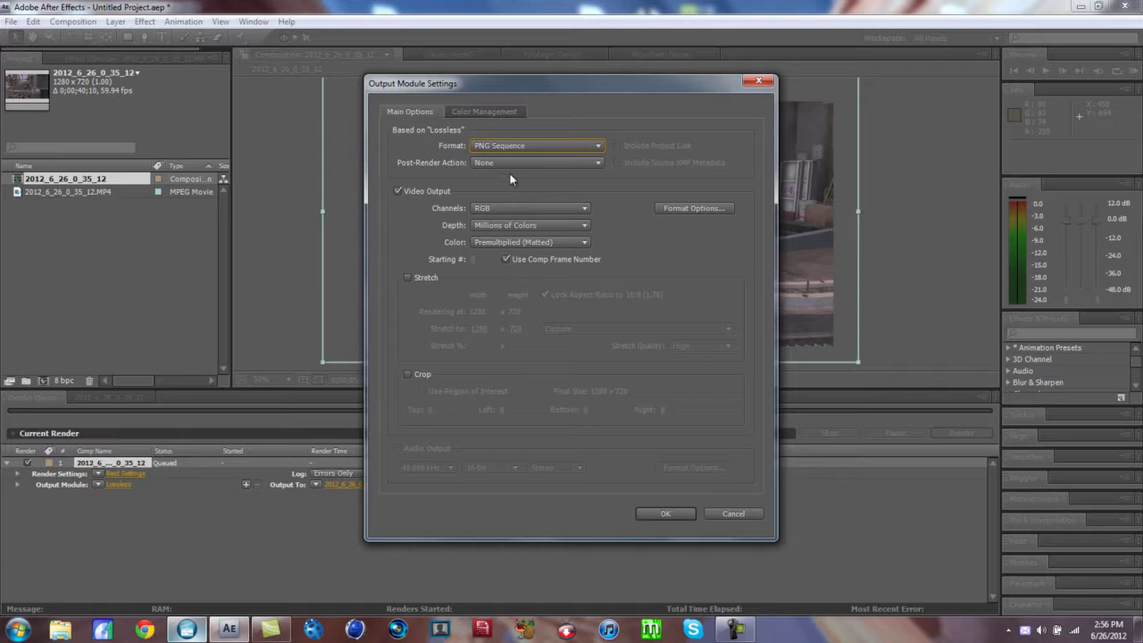
left_click(669, 515)
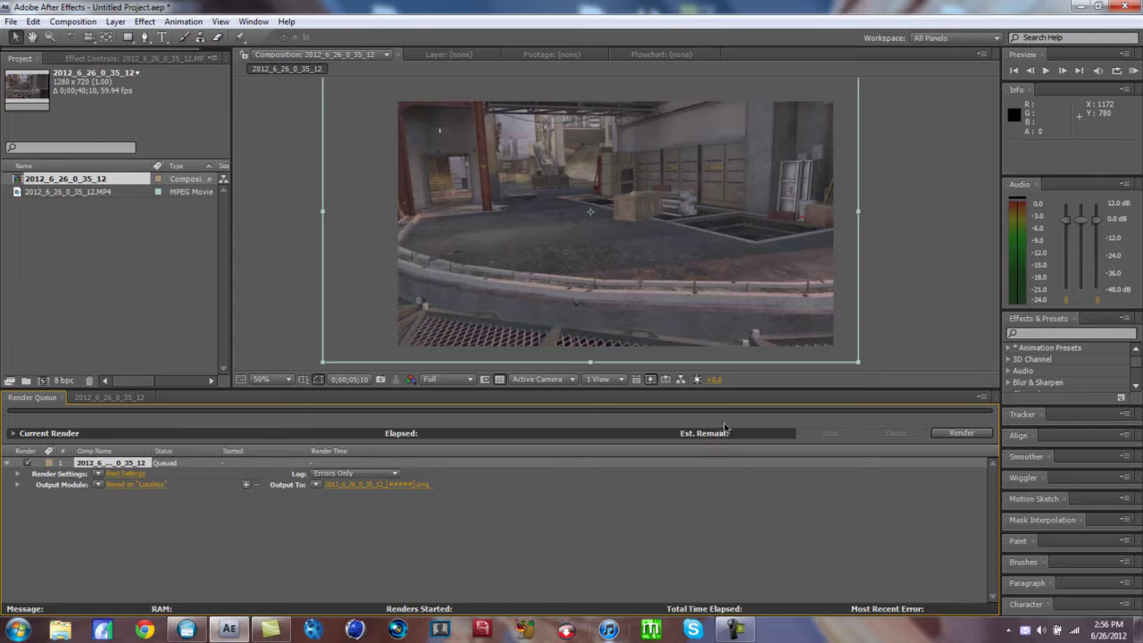
left_click(1140, 7)
left_click(575, 338)
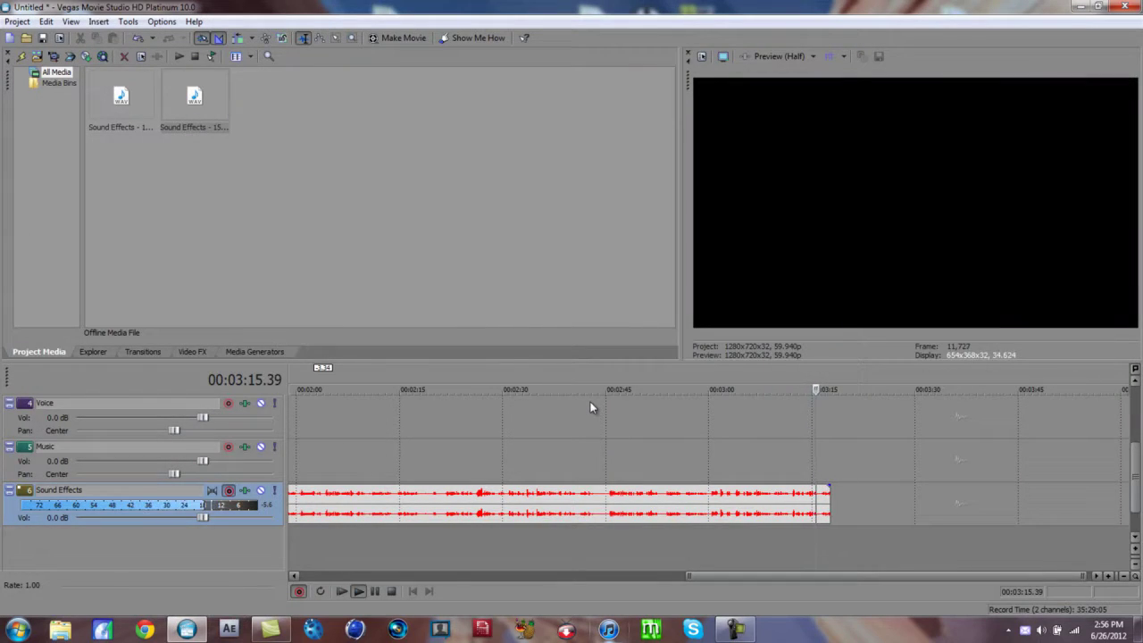
Step: Minimize Vegas Movie Studio HD Platinum 10.0
left_click(1083, 6)
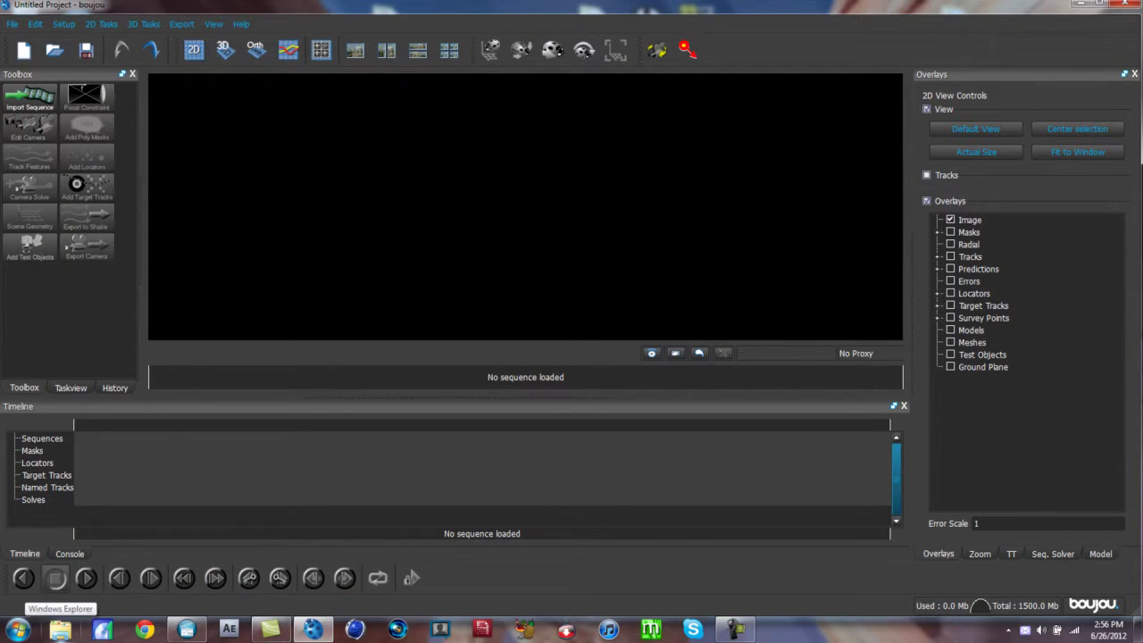
Step: Import the image sequence from E:/Pamaj Perfectionist 22/PaPe22, starting at gf3_00000.png
left_click(30, 100)
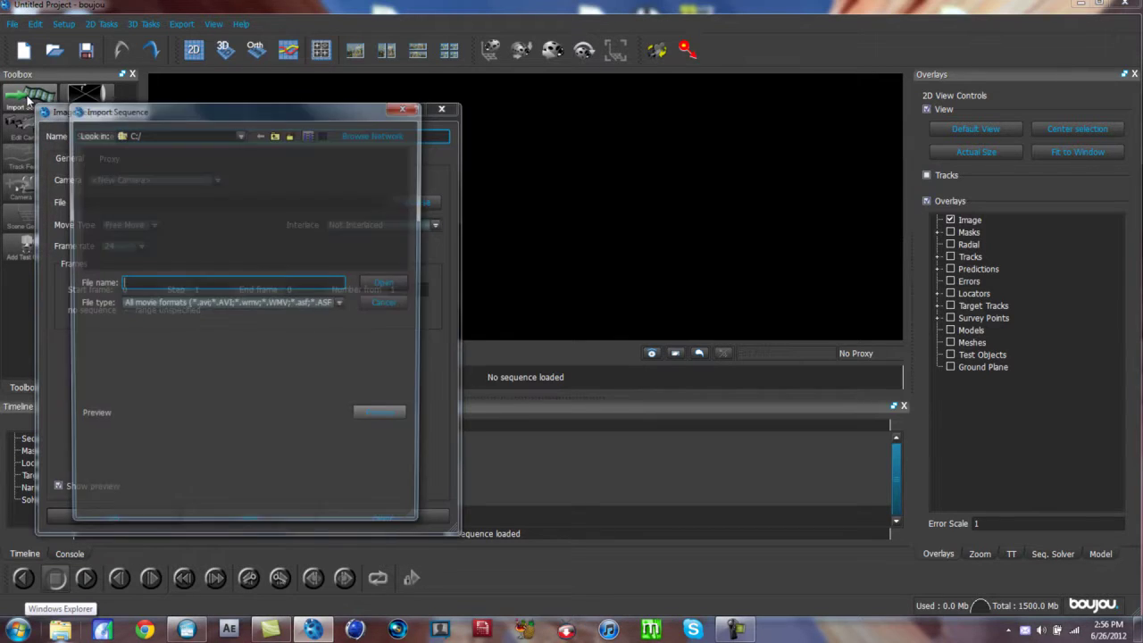
left_click(240, 133)
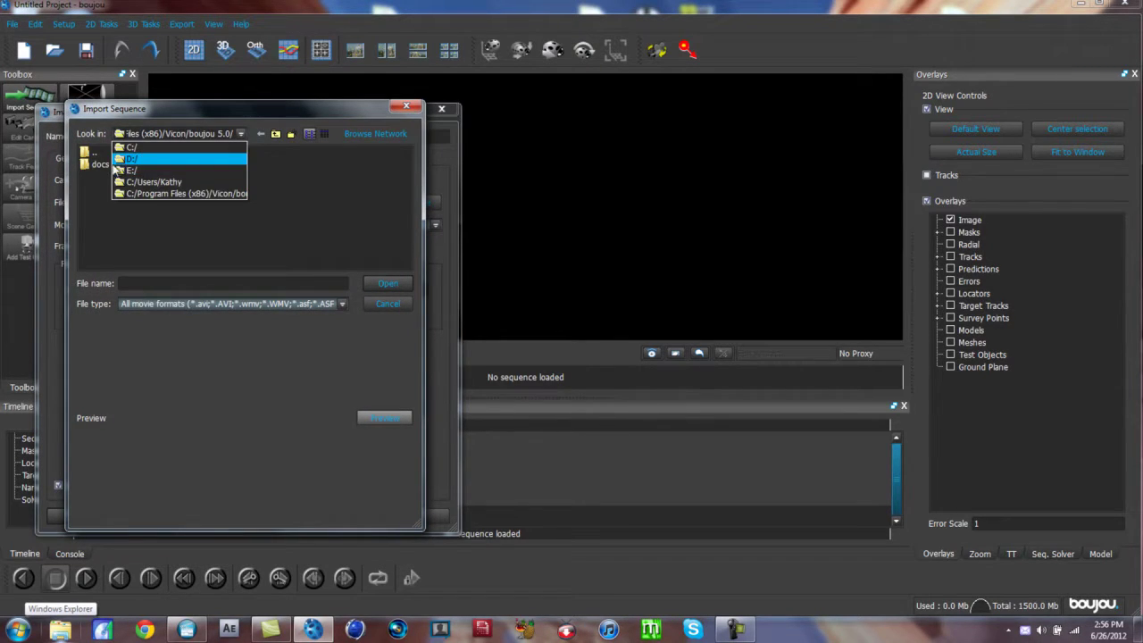
left_click(125, 171)
left_click_drag(117, 265, 247, 263)
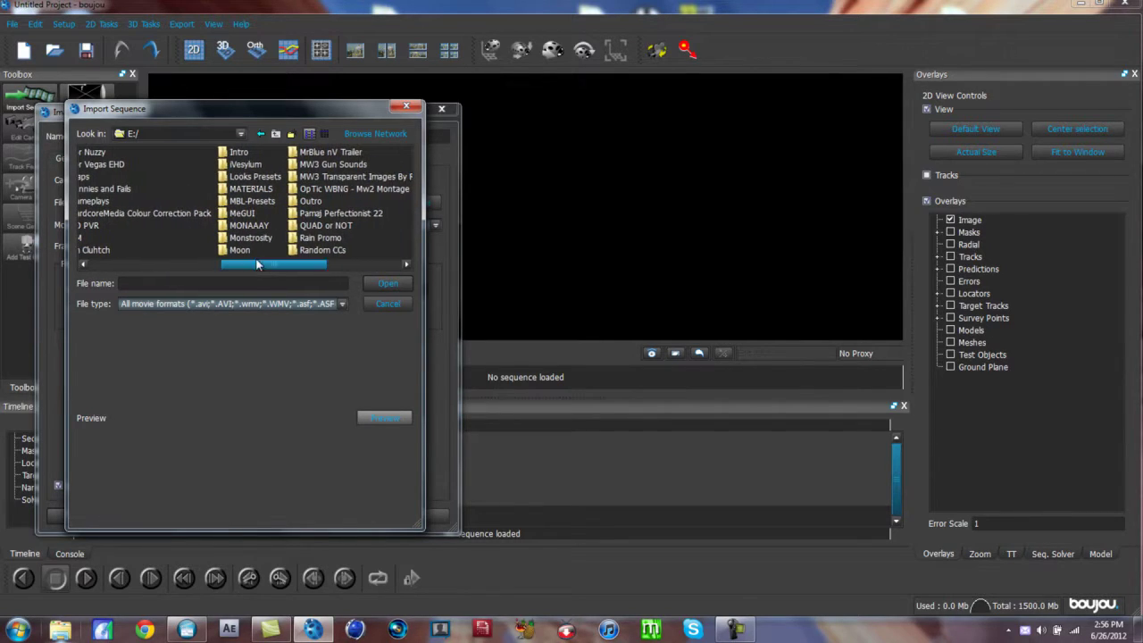
double_click(349, 215)
left_click(113, 191)
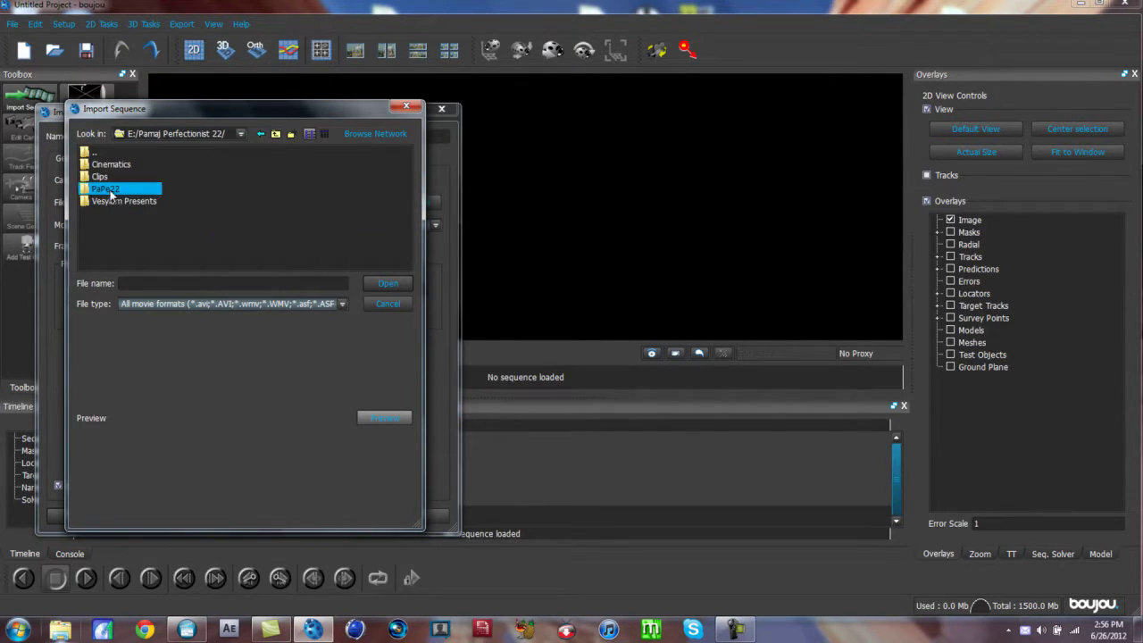
double_click(112, 191)
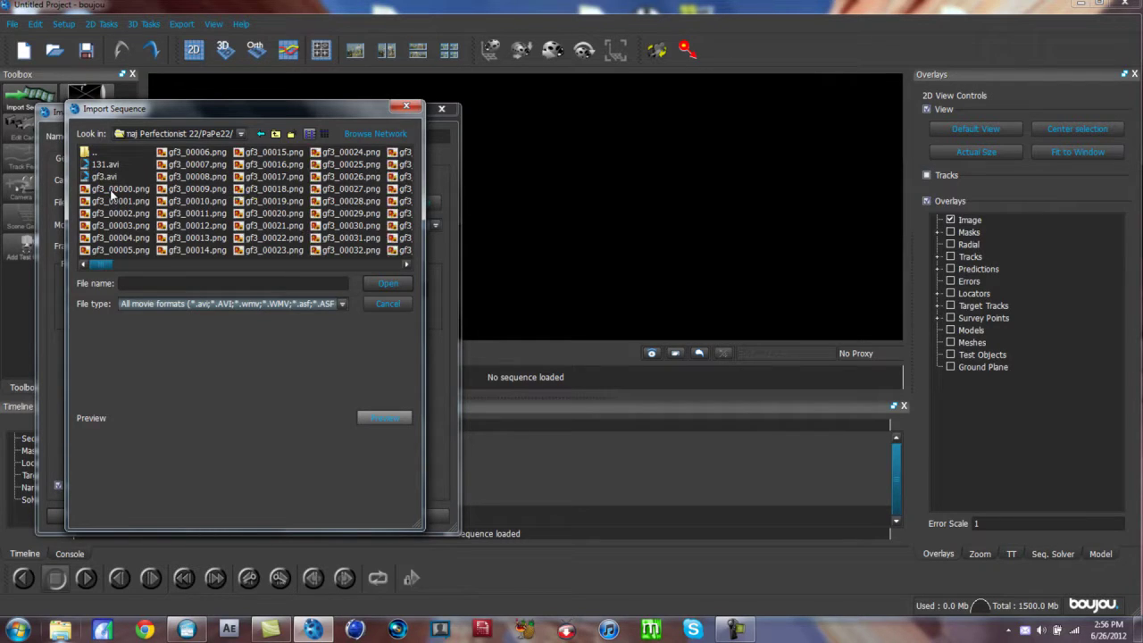
left_click(111, 190)
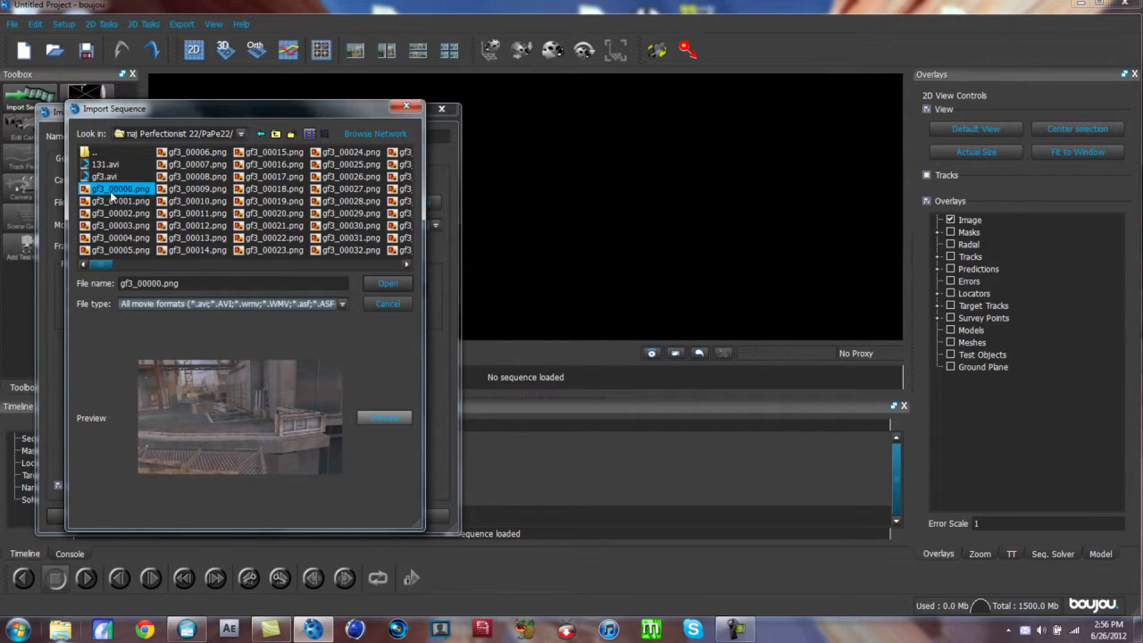
left_click(382, 282)
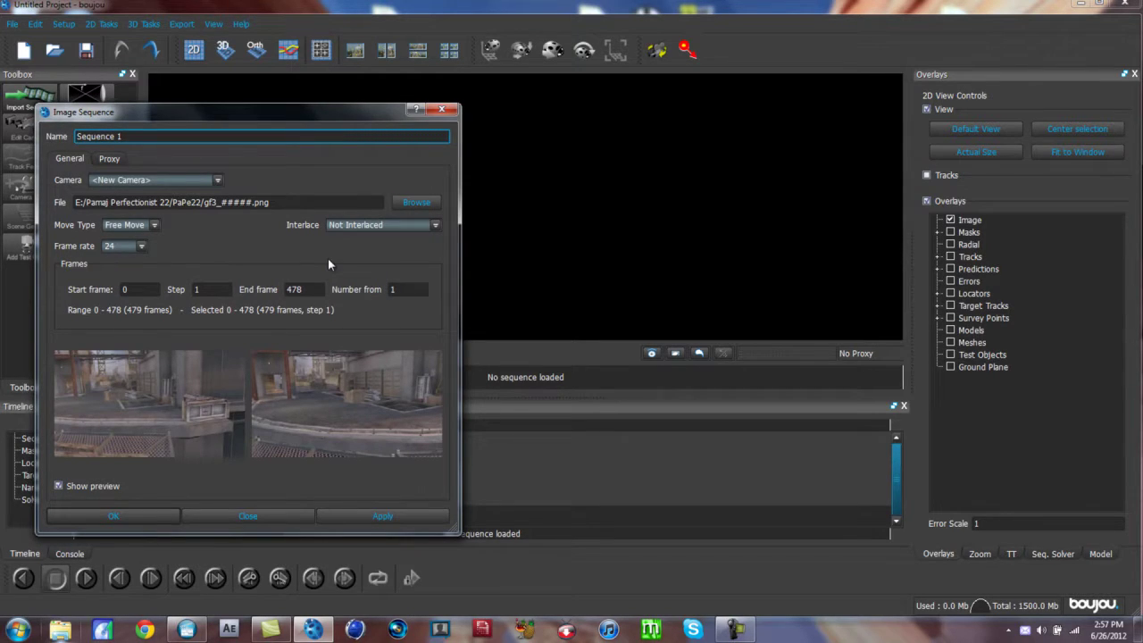
Step: Set the gf3 sequence frame rate to 59.94 and apply it to load the footage
left_click(131, 248)
key("Escape")
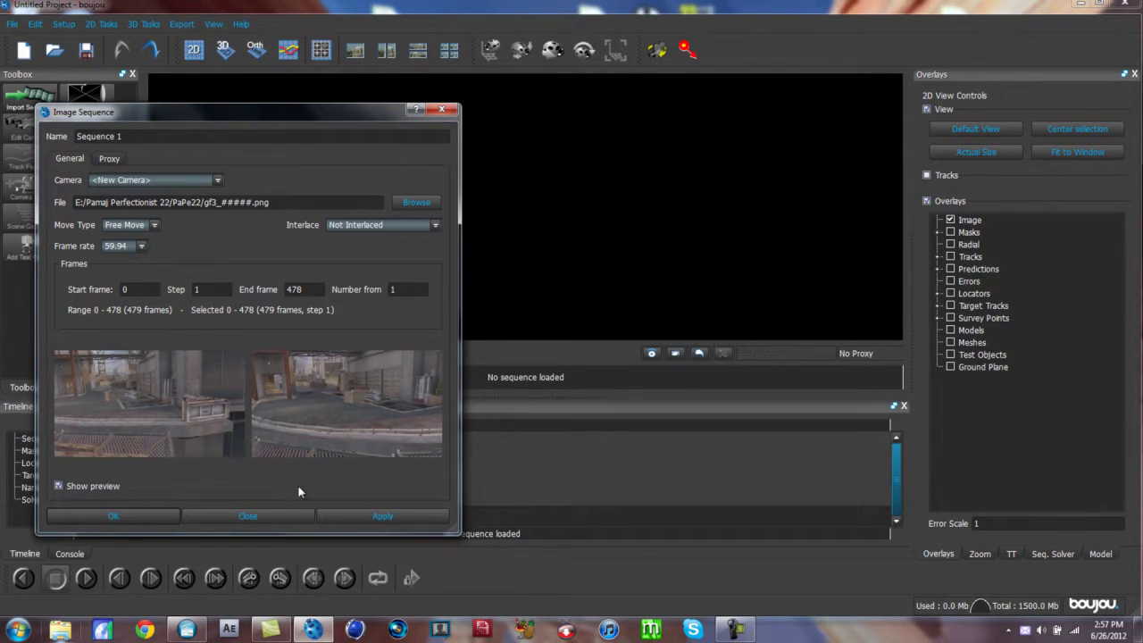
left_click(379, 522)
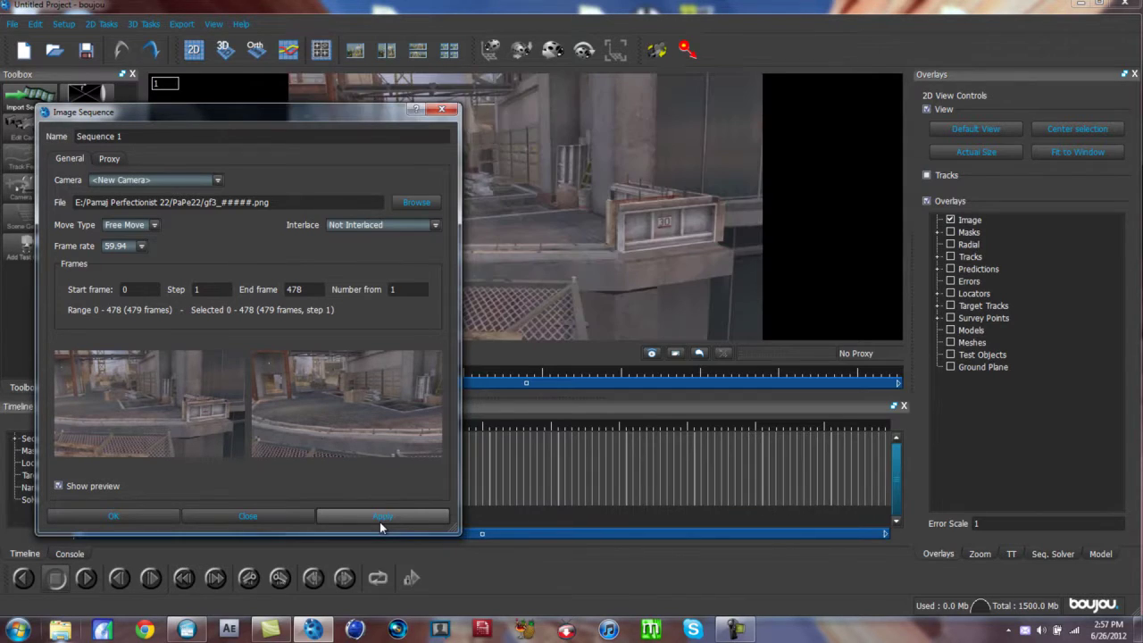
left_click(250, 514)
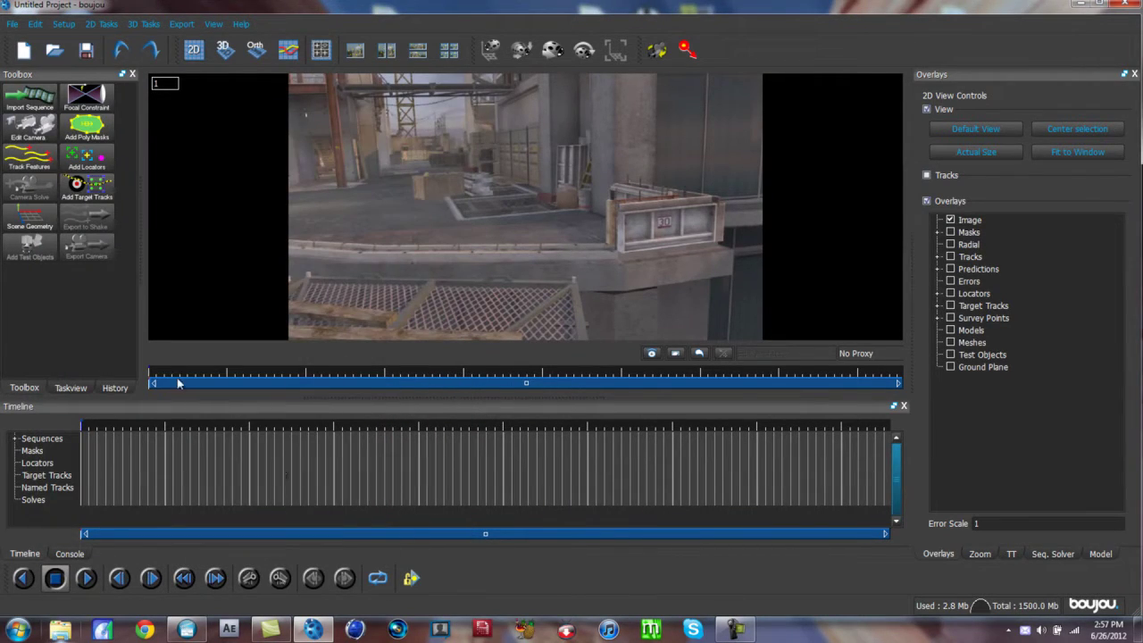
Step: Play through the footage, then start feature tracking on all 479 frames
left_click(221, 376)
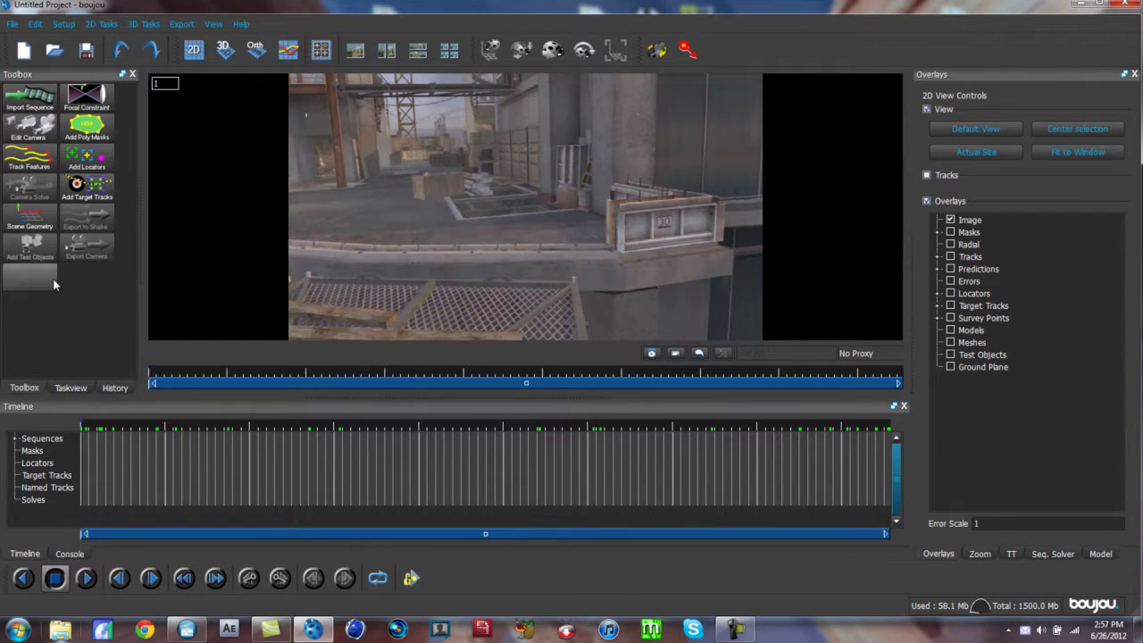
left_click(31, 165)
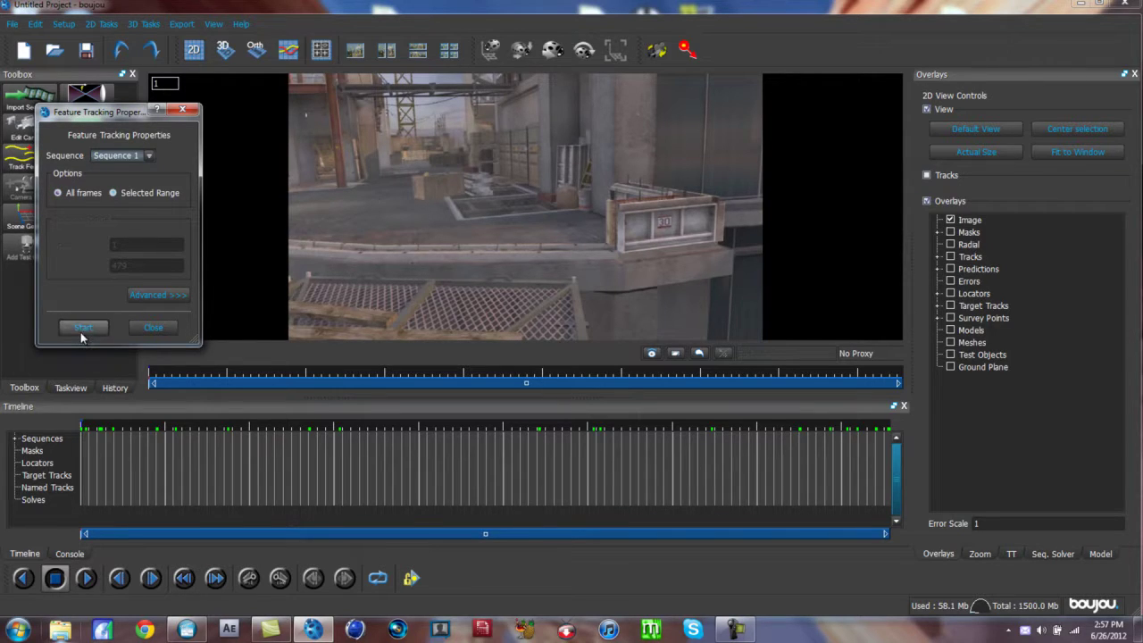
left_click(145, 295)
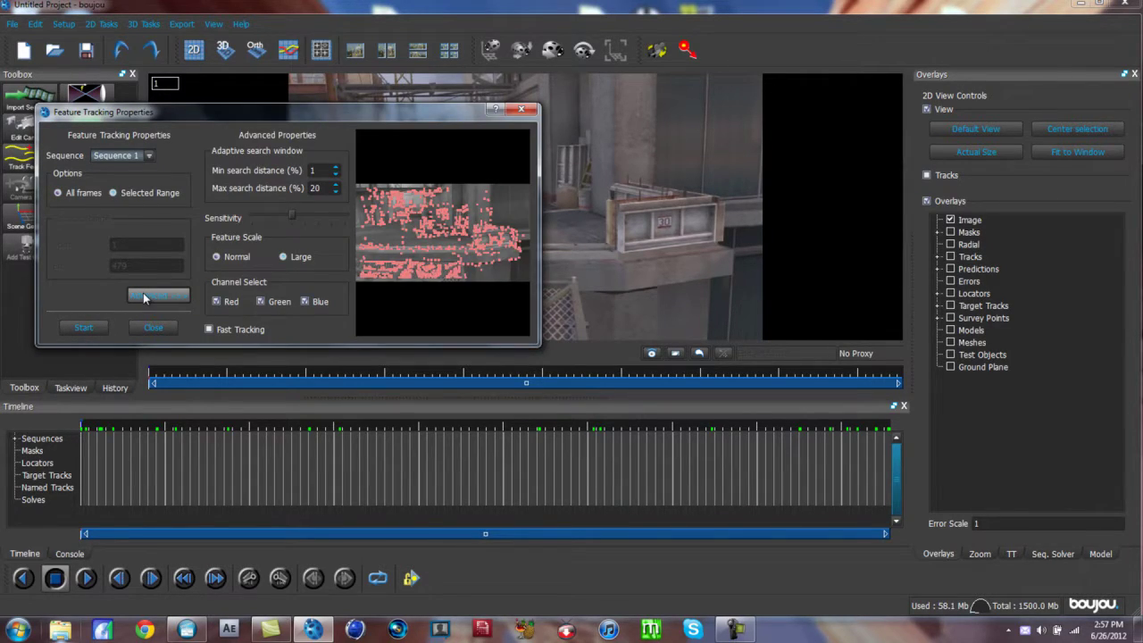
left_click(145, 294)
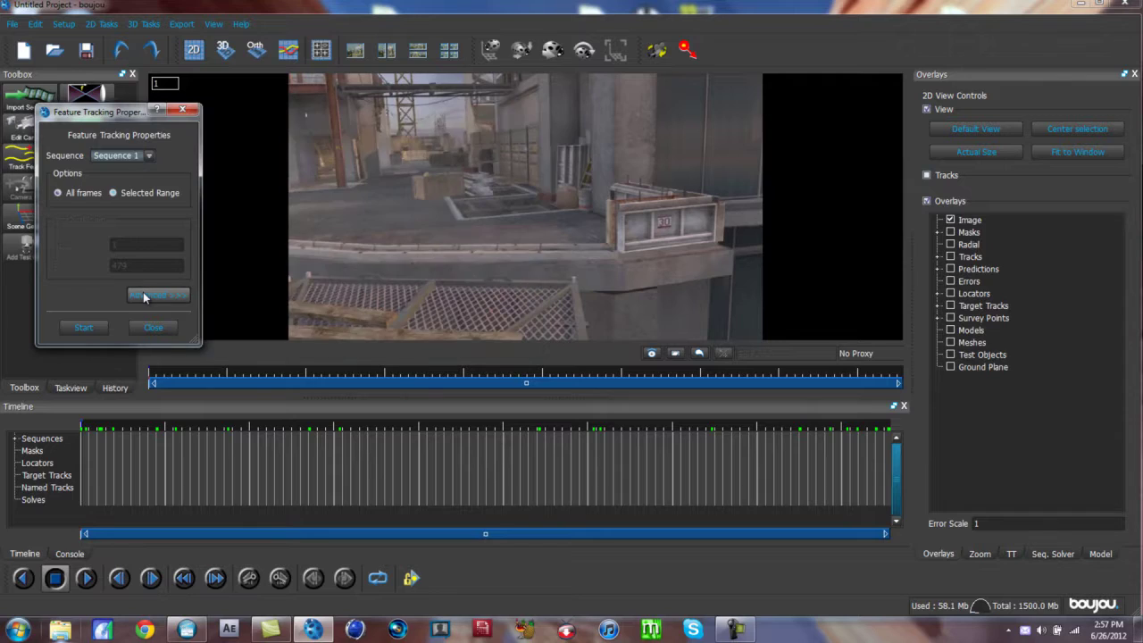
left_click(94, 327)
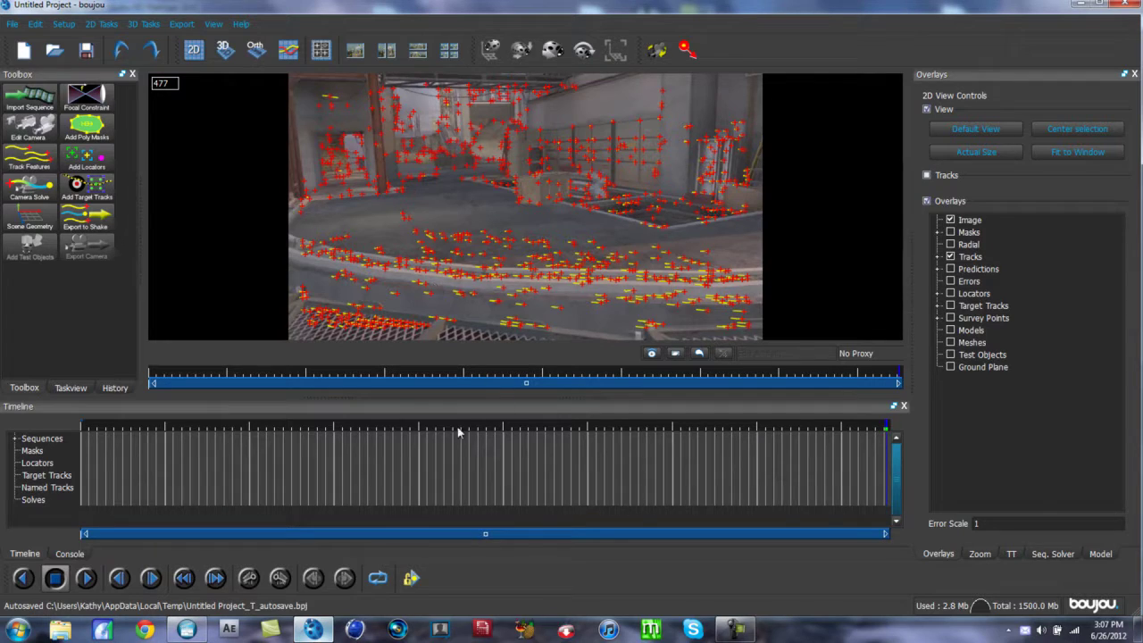
Step: Return the gf3 footage to frame 1 and bring up the Camera Solve settings
left_click_drag(150, 379, 119, 377)
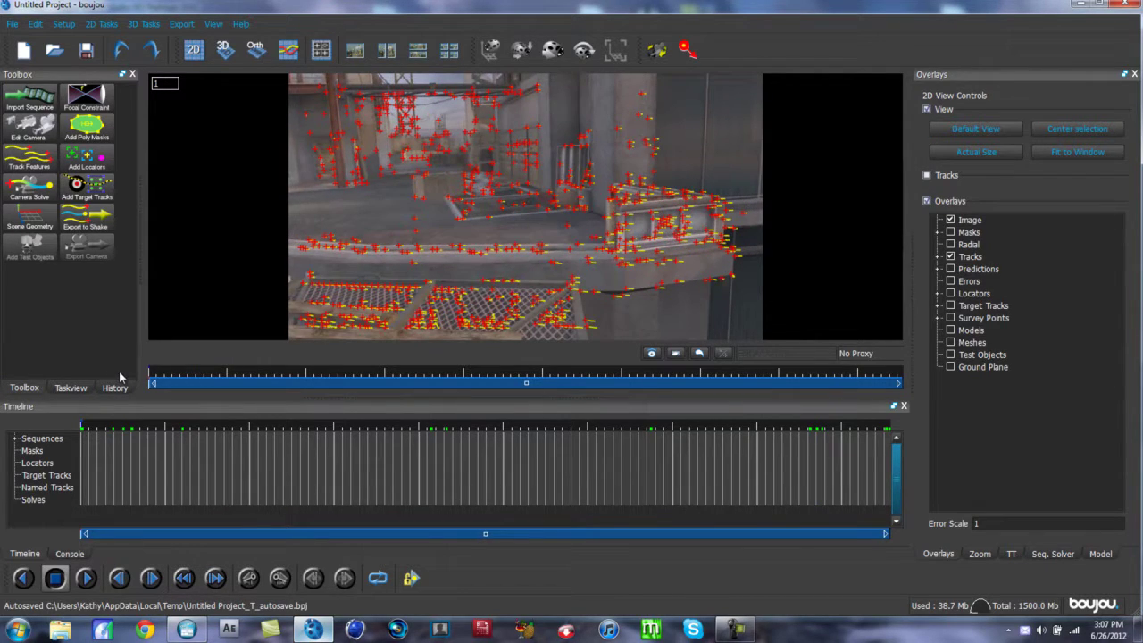
left_click(34, 187)
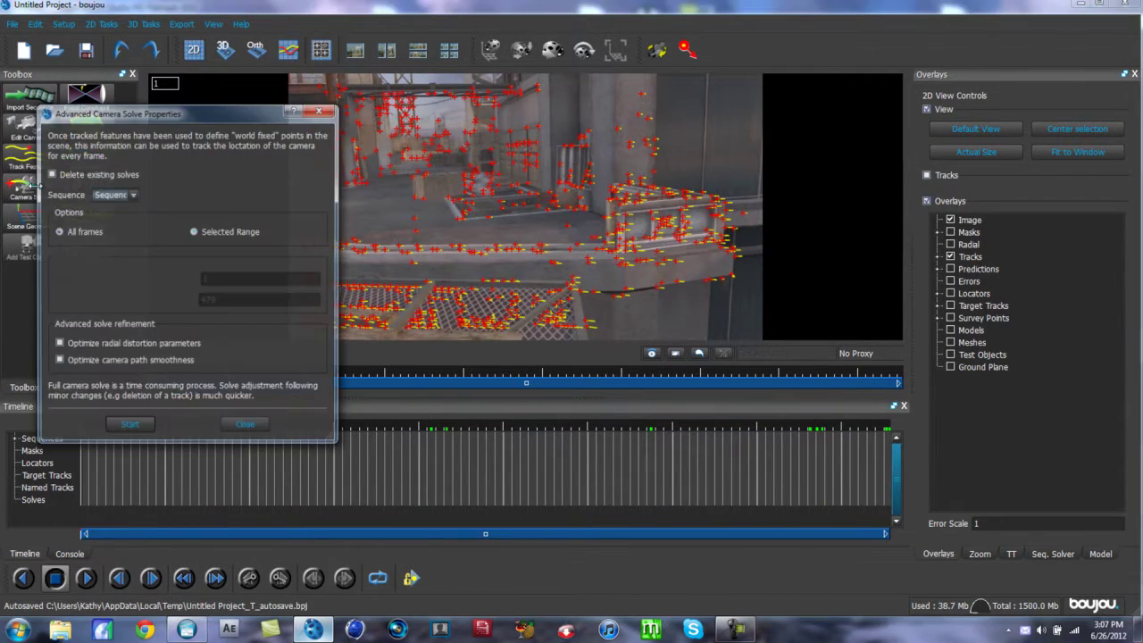
Step: Enable Optimize camera path smoothness and start the camera solve
left_click(58, 361)
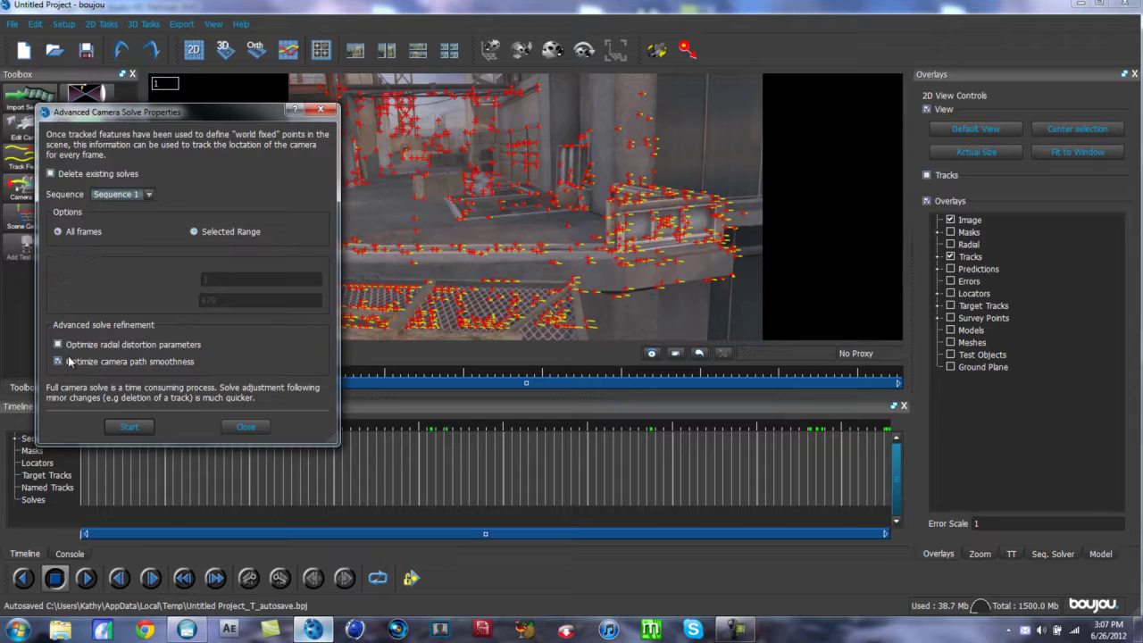
left_click(116, 428)
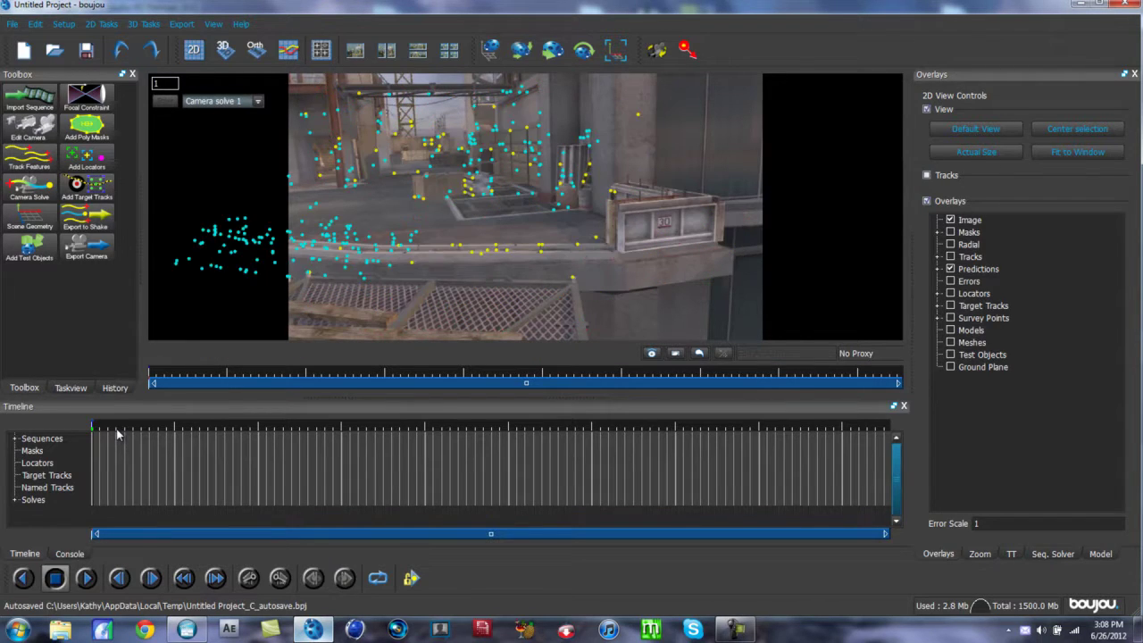
Step: Scrub to a later frame to check the solve, then bring up Scene Geometry
mouse_move(600, 384)
left_mouse_down()
mouse_move(341, 382)
mouse_move(473, 399)
mouse_move(736, 370)
mouse_move(681, 381)
left_mouse_up()
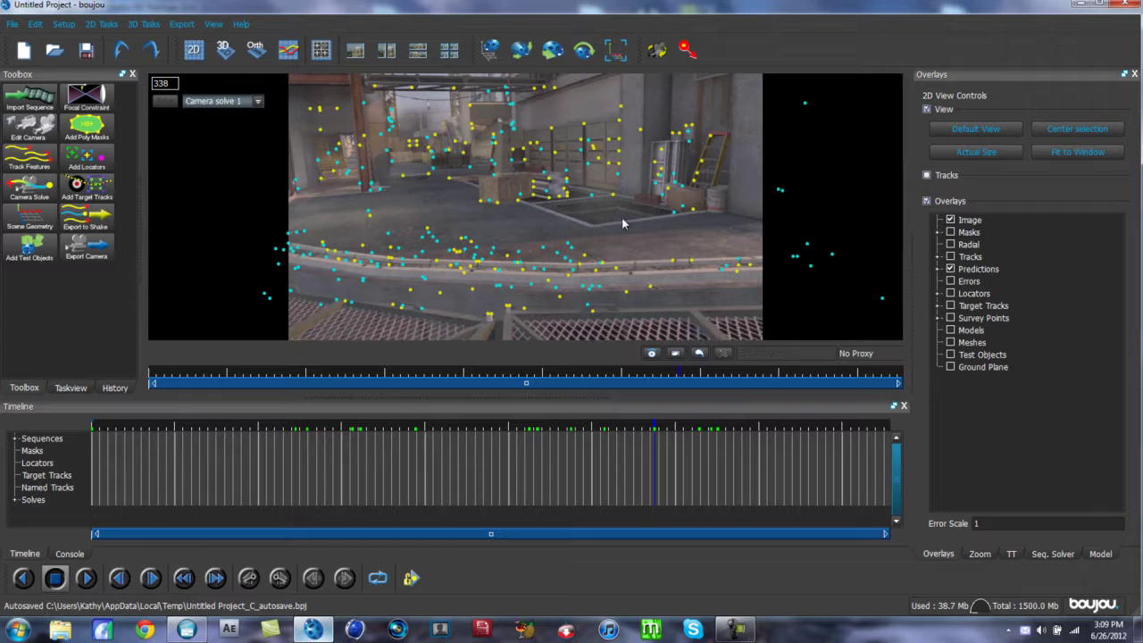
left_click(30, 216)
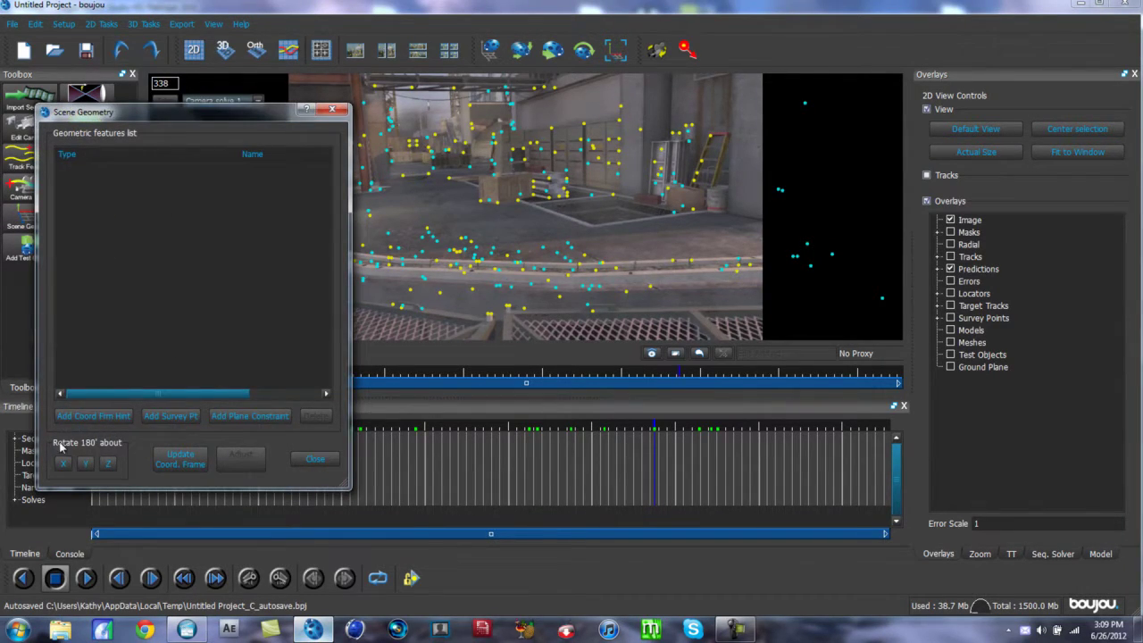
Step: Add a z-axis hint connected to two floor tracks, including track 13504
left_click(93, 415)
left_click(254, 366)
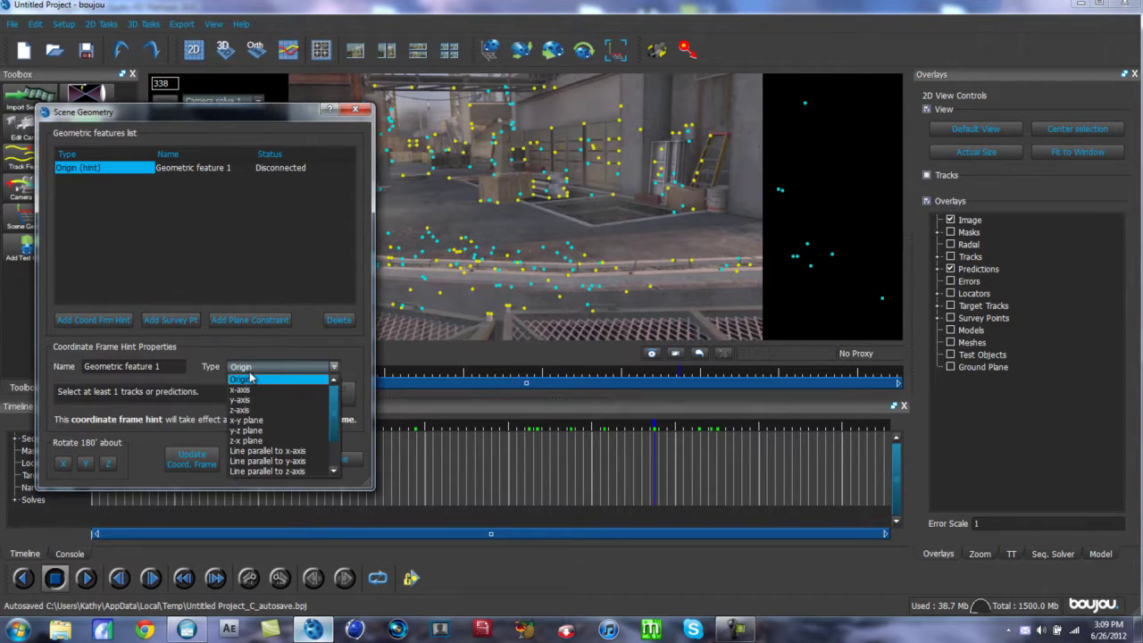
left_click(253, 413)
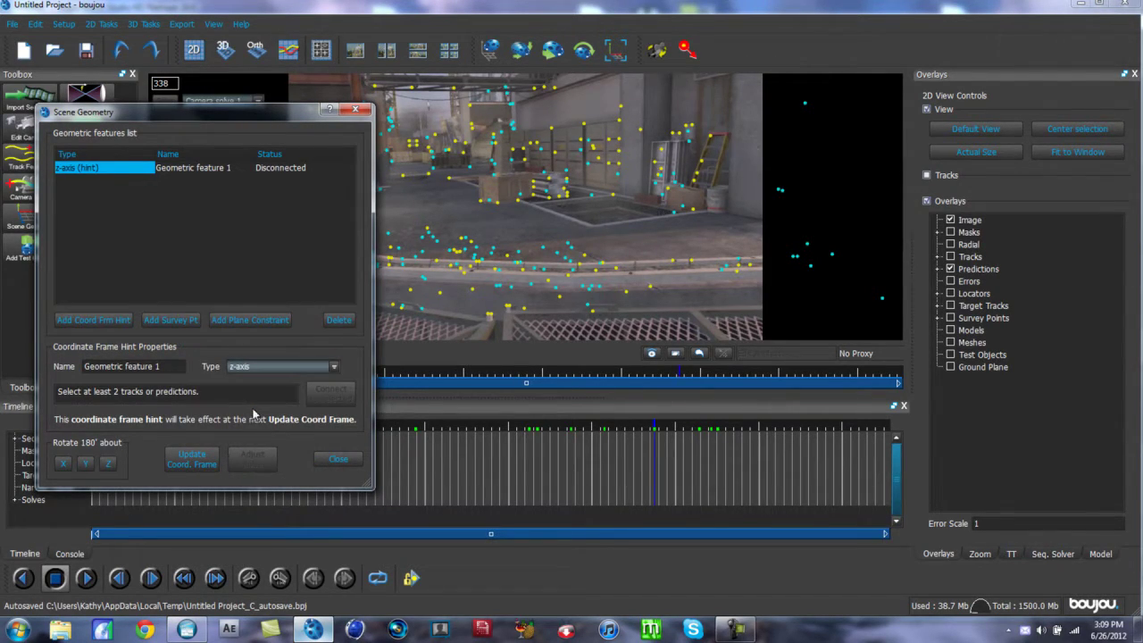
left_click(473, 295)
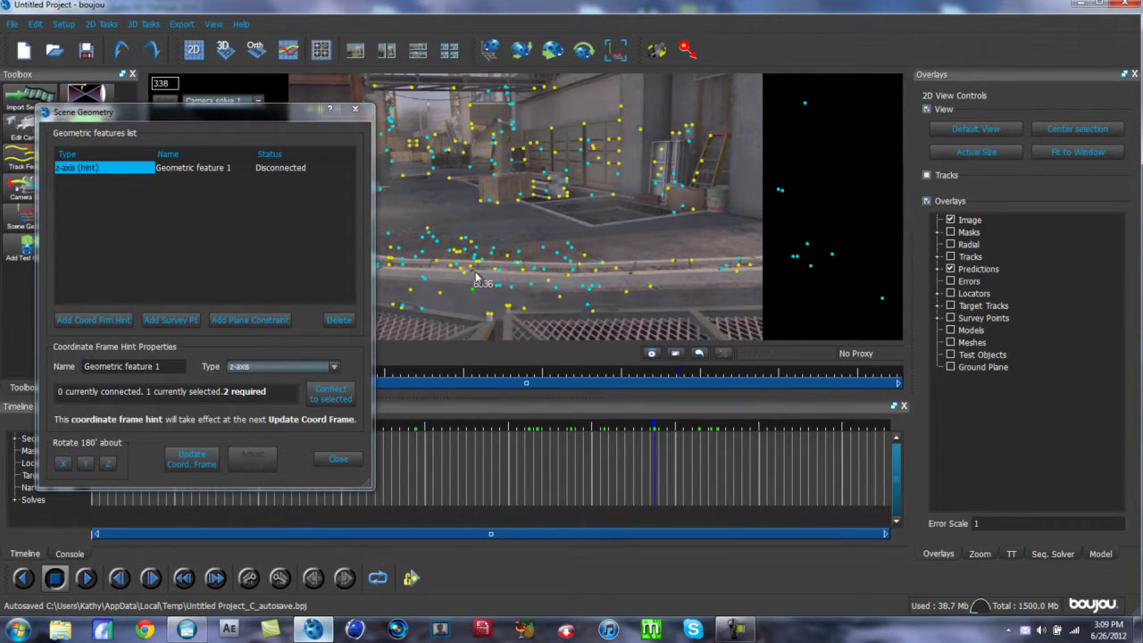
left_click(477, 253, "shift")
left_click(339, 390)
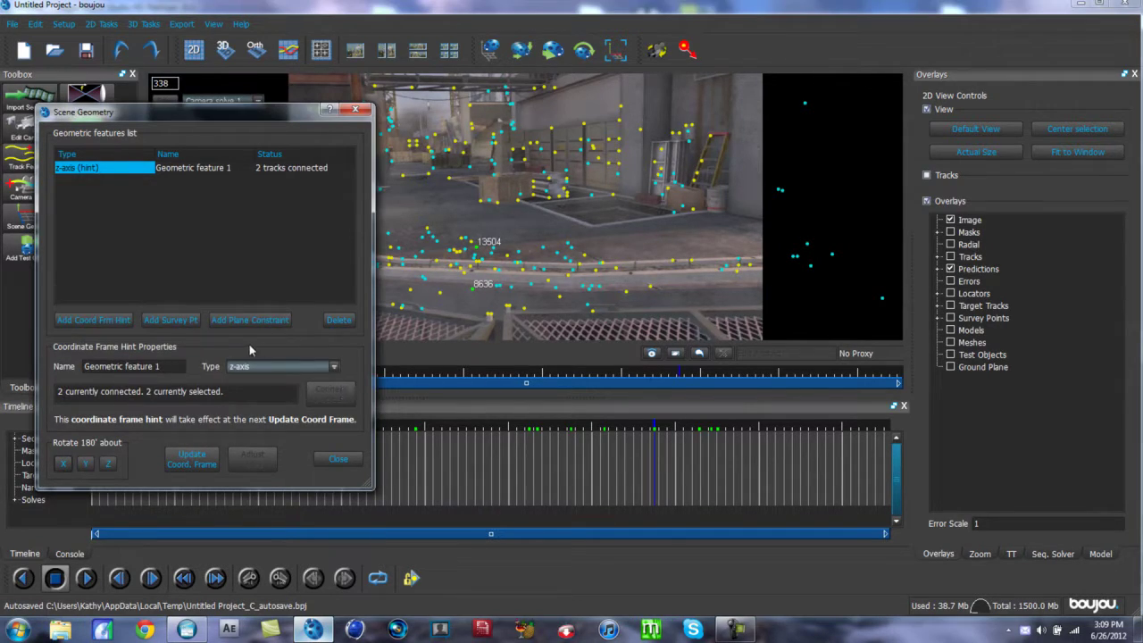
Step: Add an x-axis hint connected to two tracks, including track 11176
left_click(86, 322)
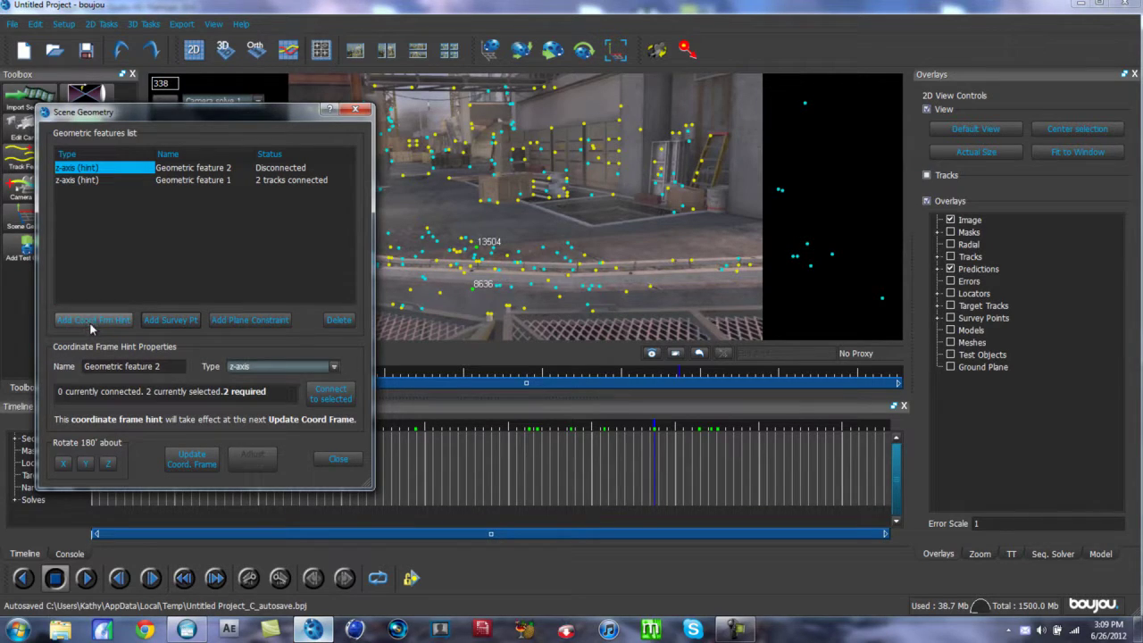
left_click(239, 367)
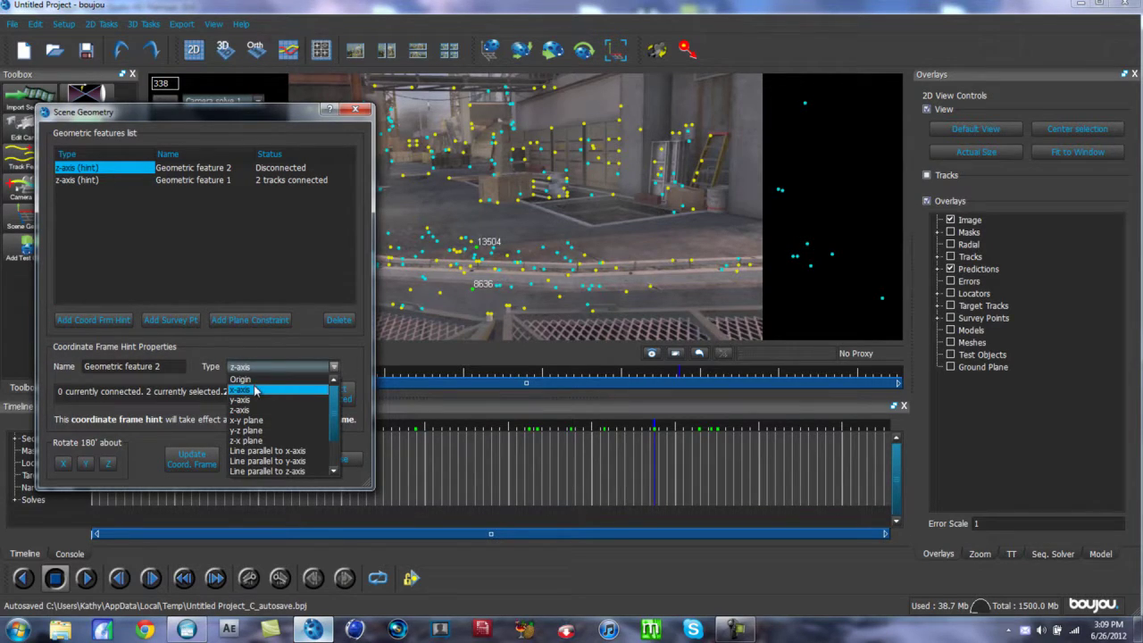
left_click(255, 390)
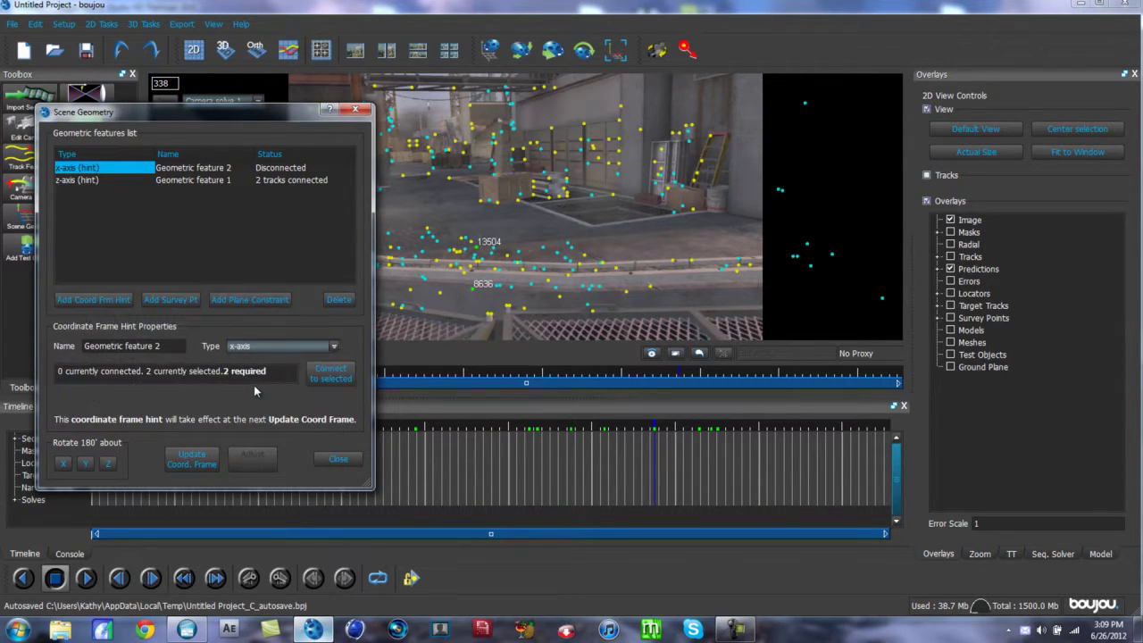
left_click(452, 270)
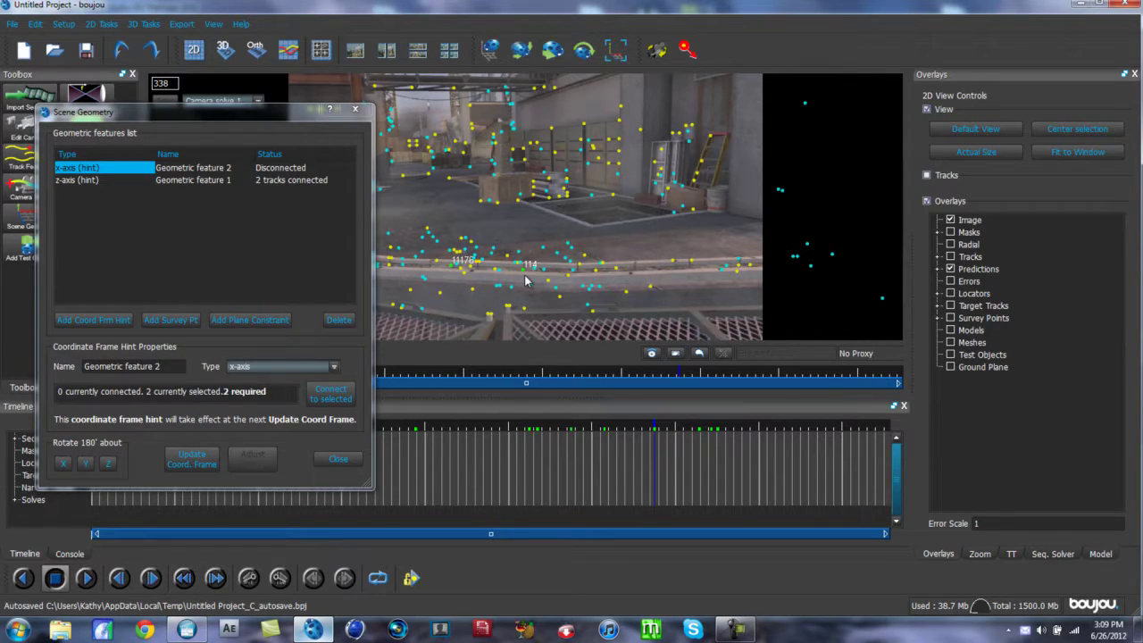
left_click(341, 394)
left_click(80, 182)
left_click(80, 170)
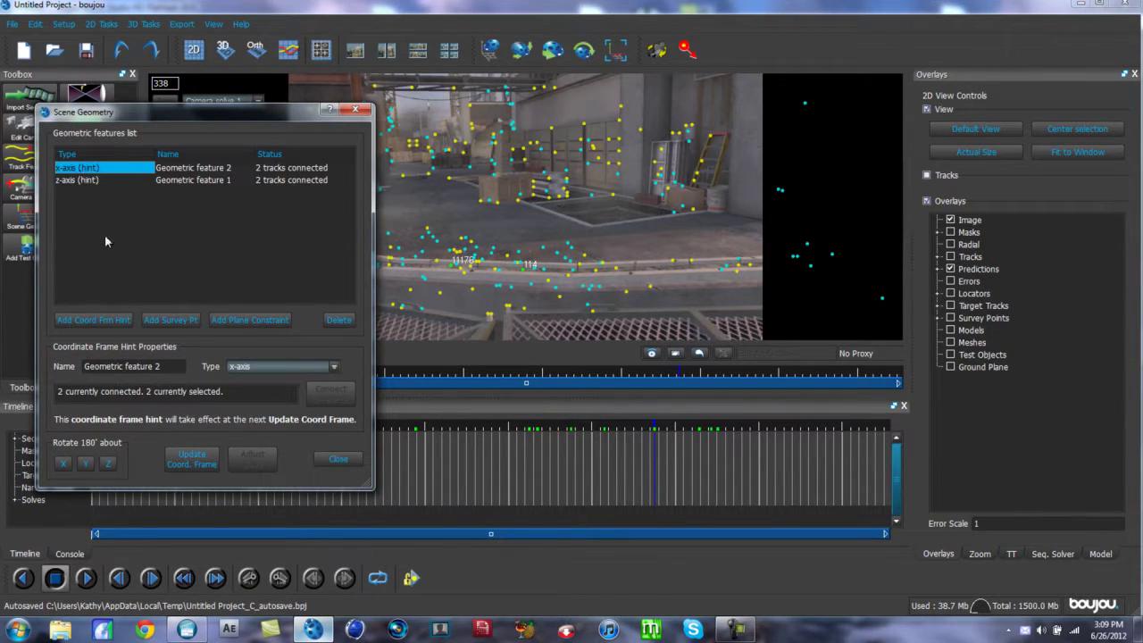
Step: Add an Origin hint connected to track 4307
left_click(98, 320)
left_click(280, 366)
left_click(266, 380)
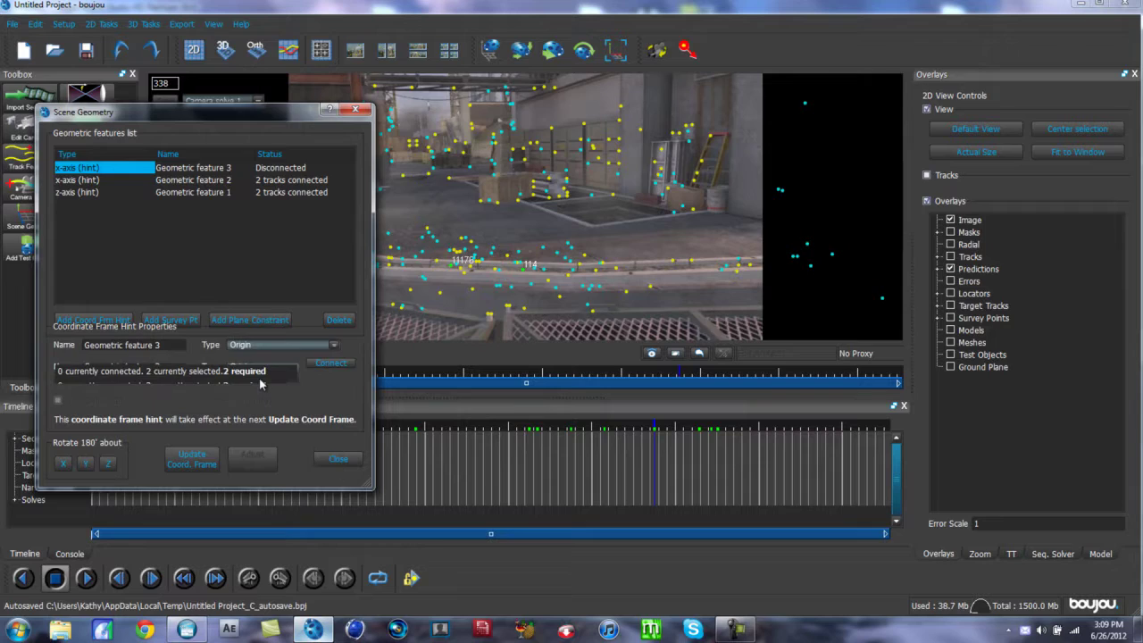
left_click(497, 273)
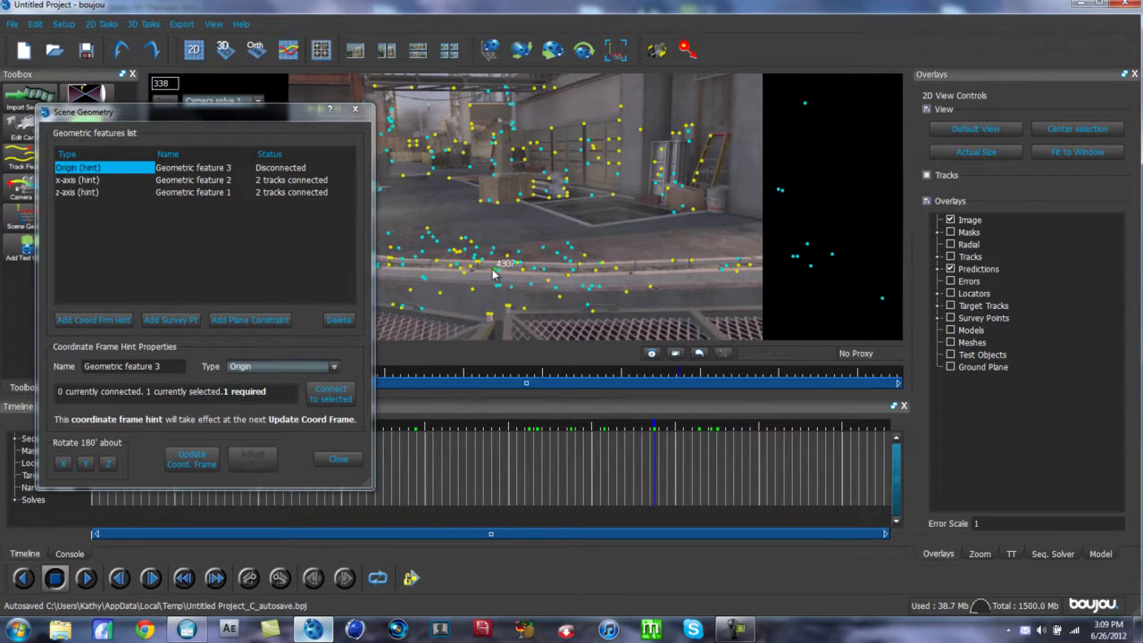
left_click(329, 394)
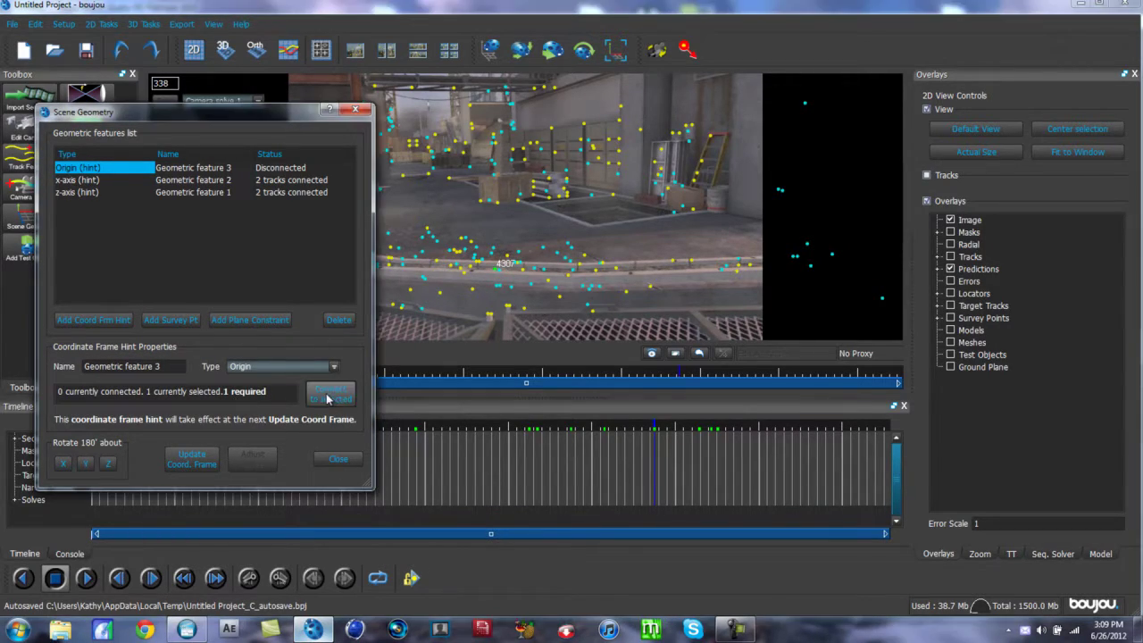
Step: Review the three hints, update the coordinate frame, and close Scene Geometry
left_click(77, 182)
left_click(80, 193)
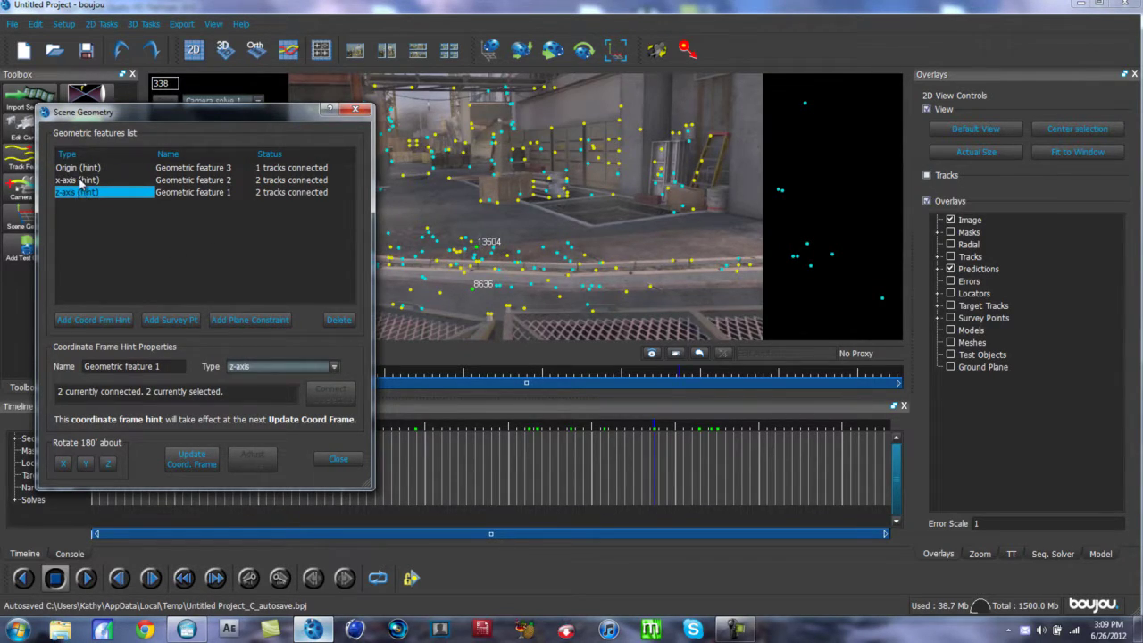
left_click(80, 169)
left_click(80, 192)
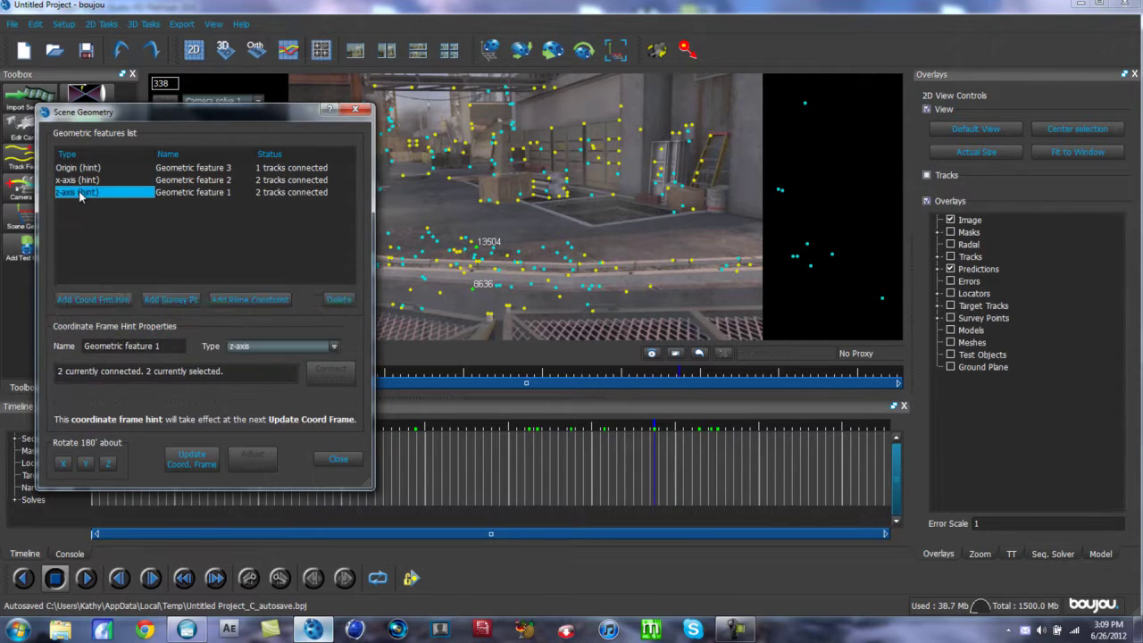
left_click(188, 470)
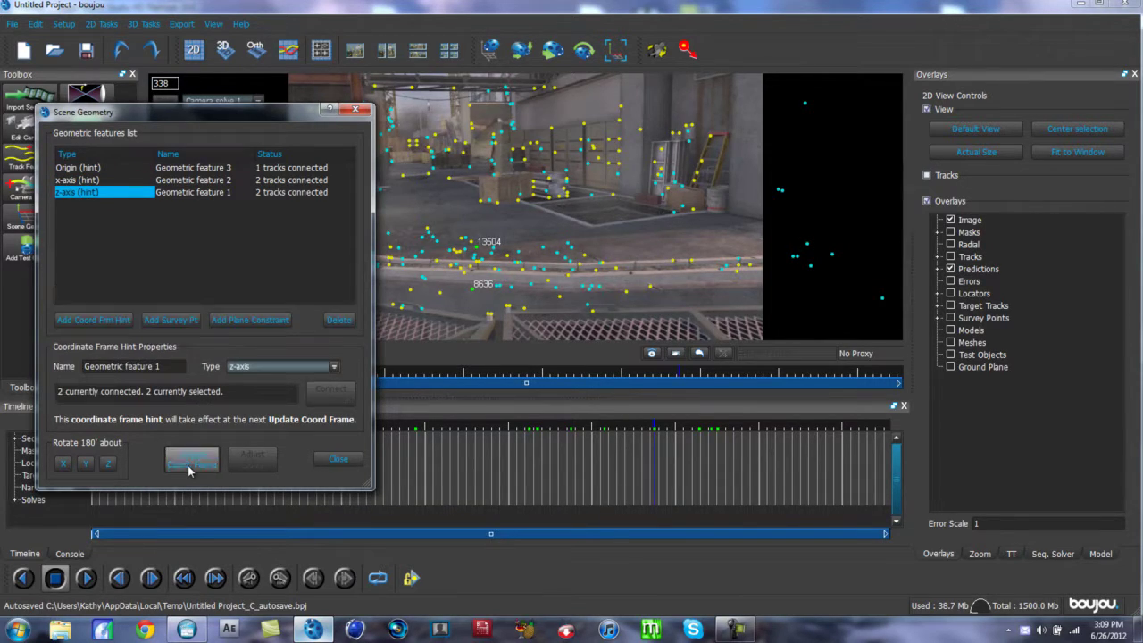
left_click(339, 459)
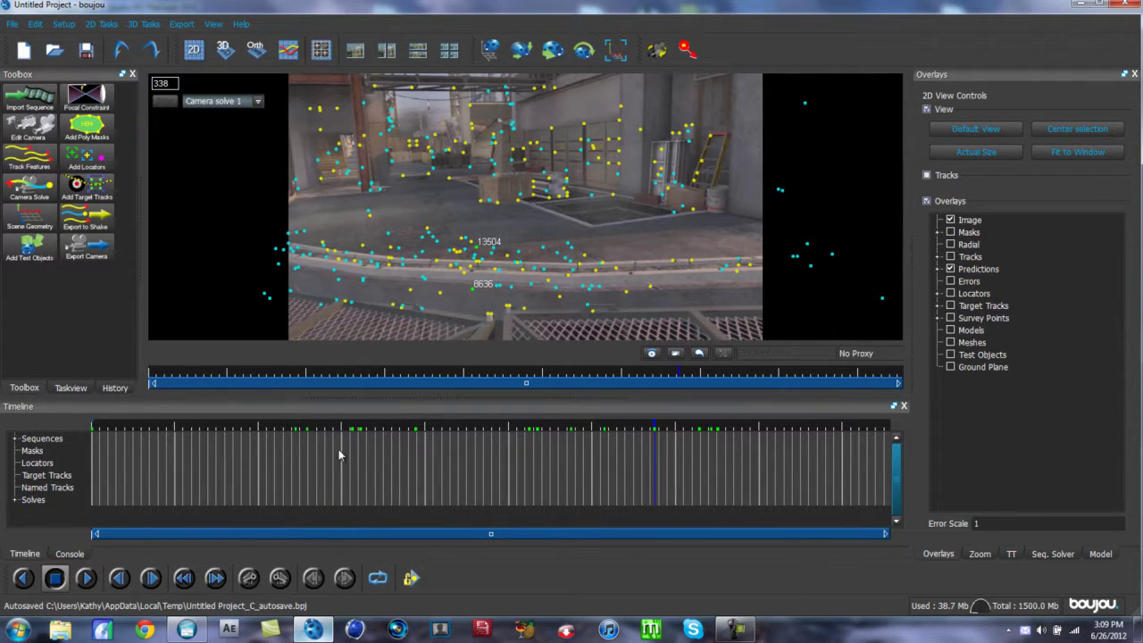
Step: Set the camera export to Cinema 4D (*.c4d) with Scale Scene by 100
left_click(102, 258)
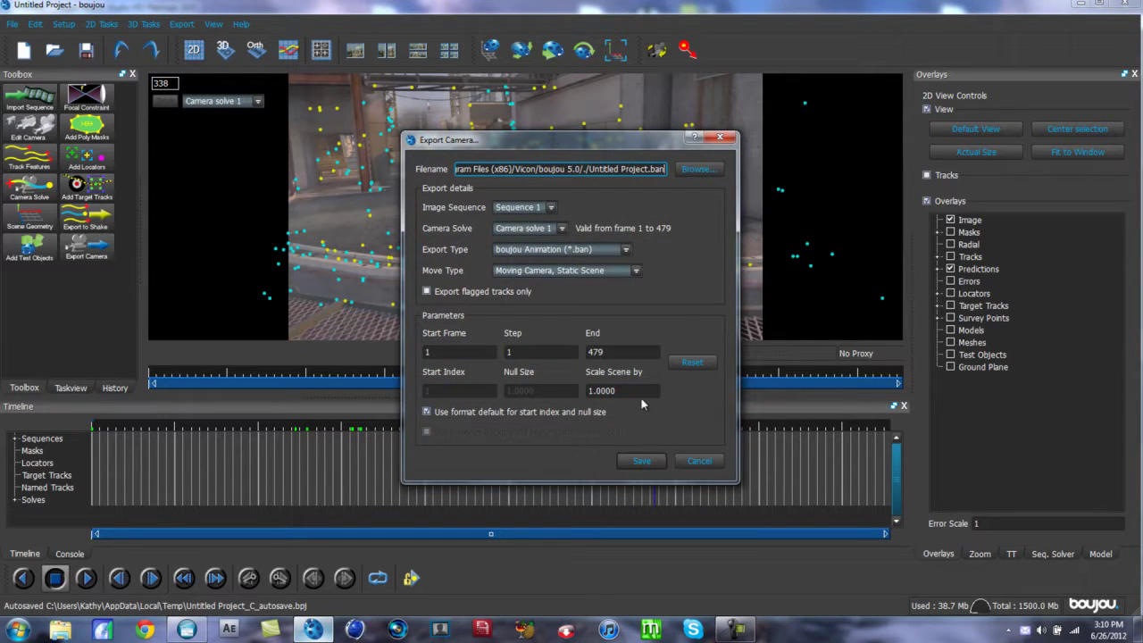
left_click(597, 251)
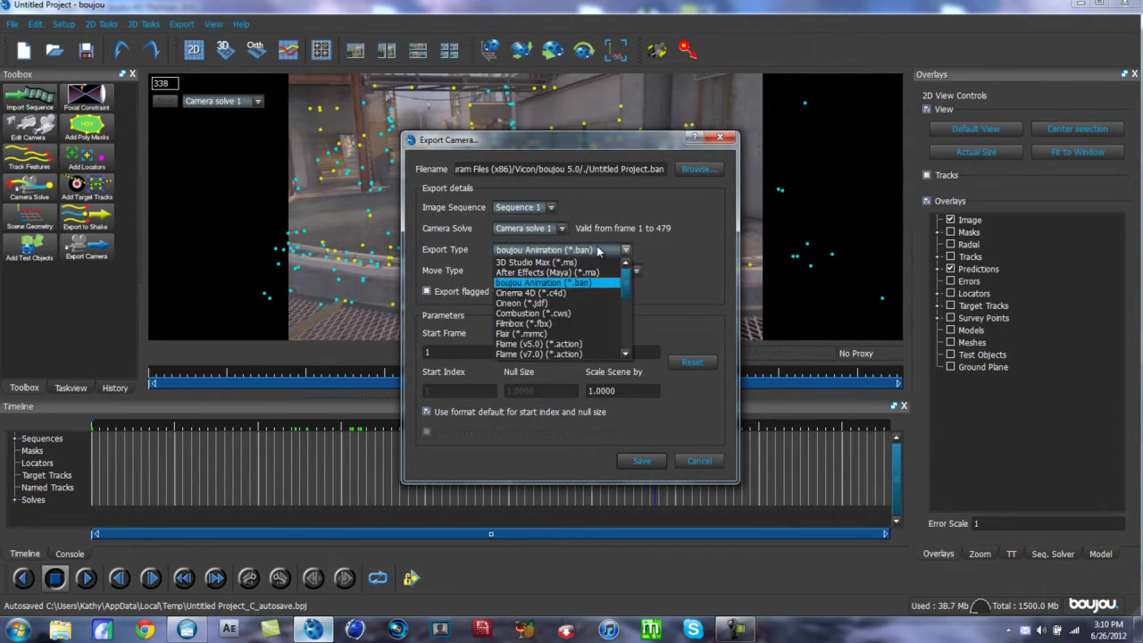
left_click(571, 297)
left_click_drag(653, 387, 413, 395)
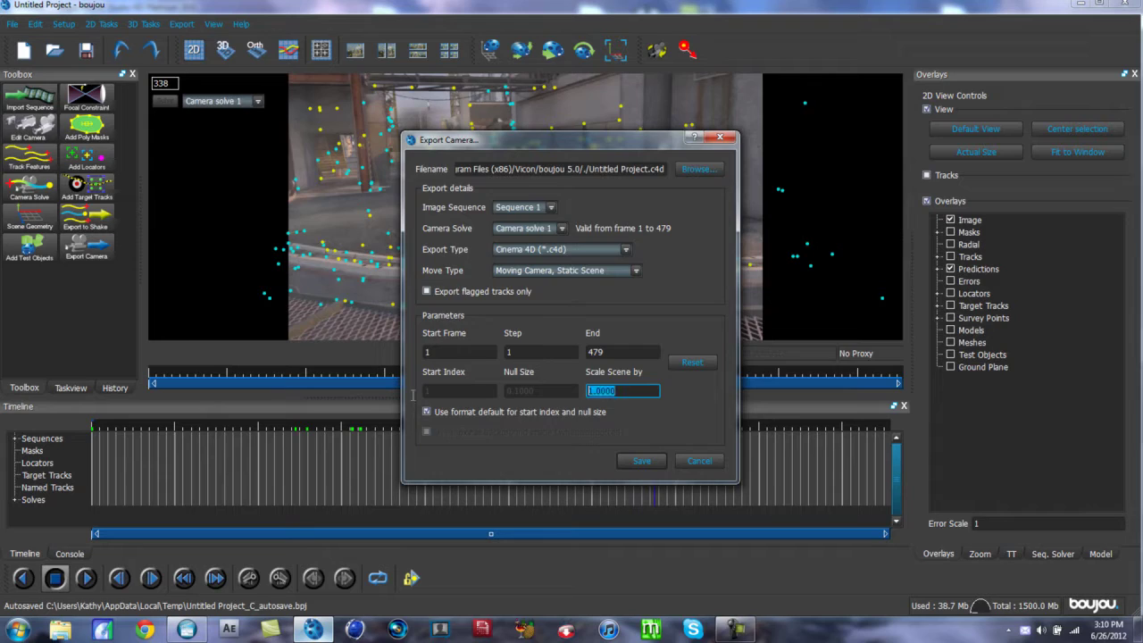
type("1")
left_click_drag(656, 390, 453, 385)
Step: Keep the export path unchanged, finish the export settings, and quit boujou
left_click(699, 168)
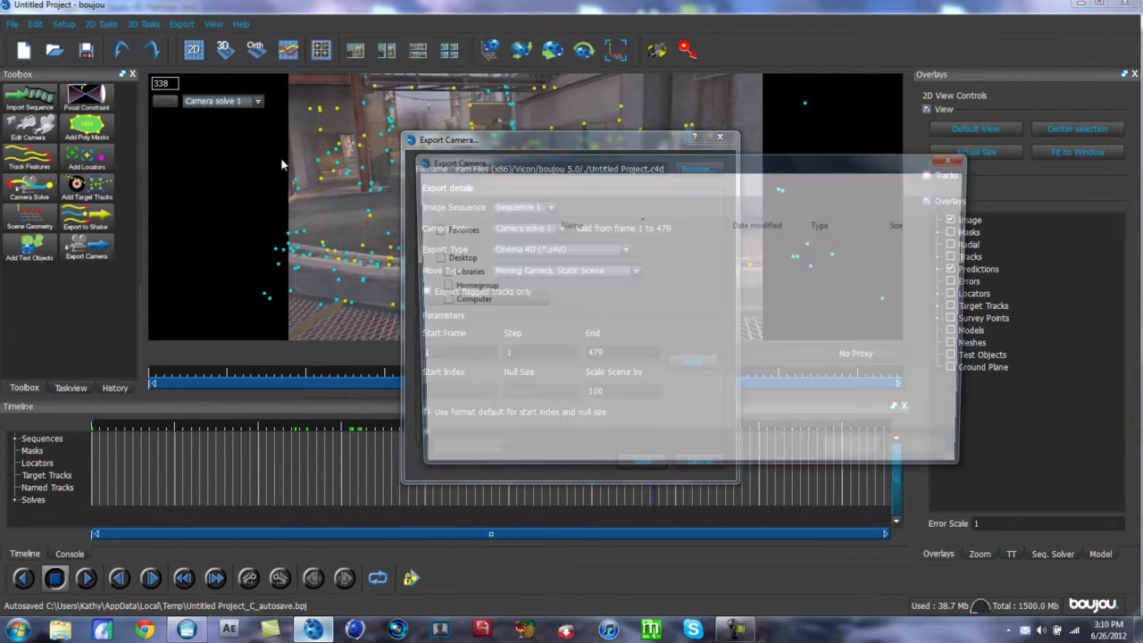
left_click(955, 155)
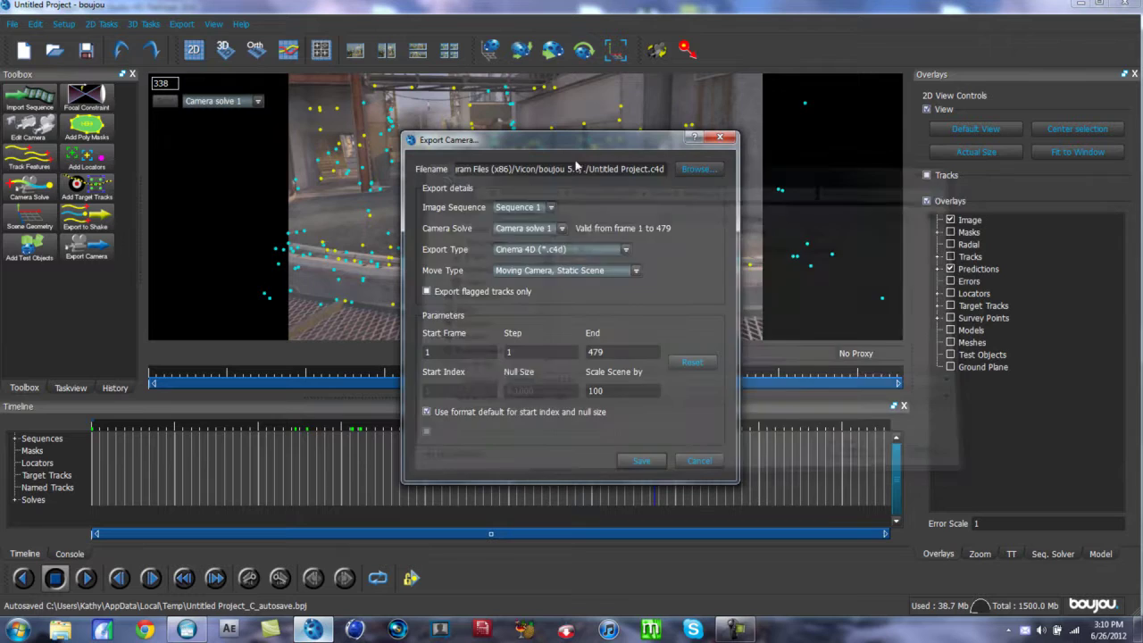
left_click(719, 137)
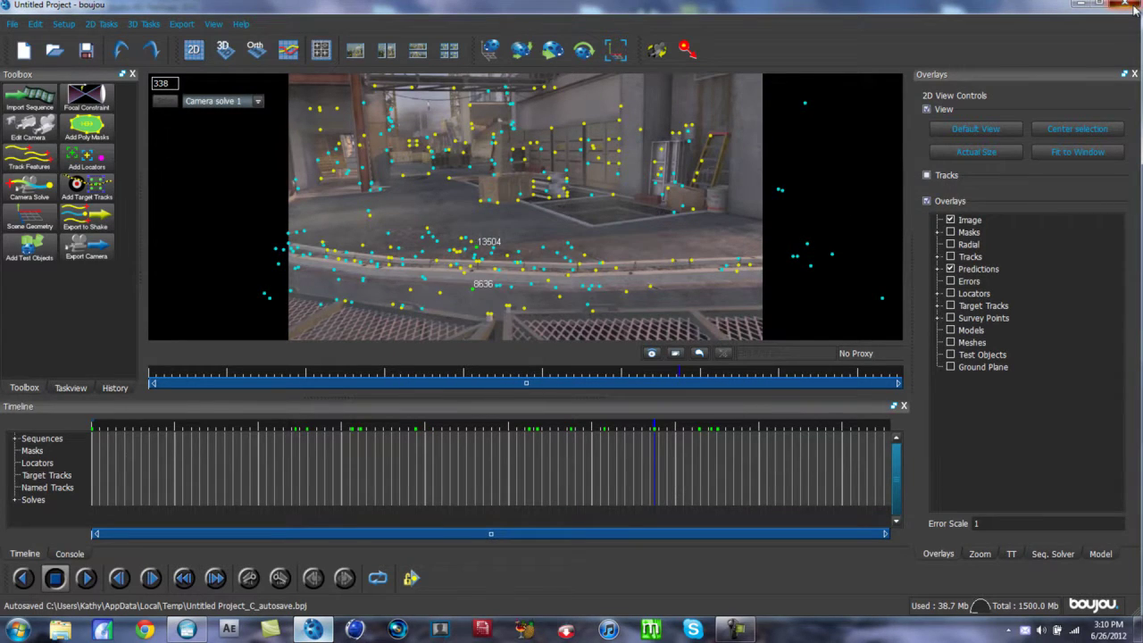
left_click(1134, 7)
left_click(581, 343)
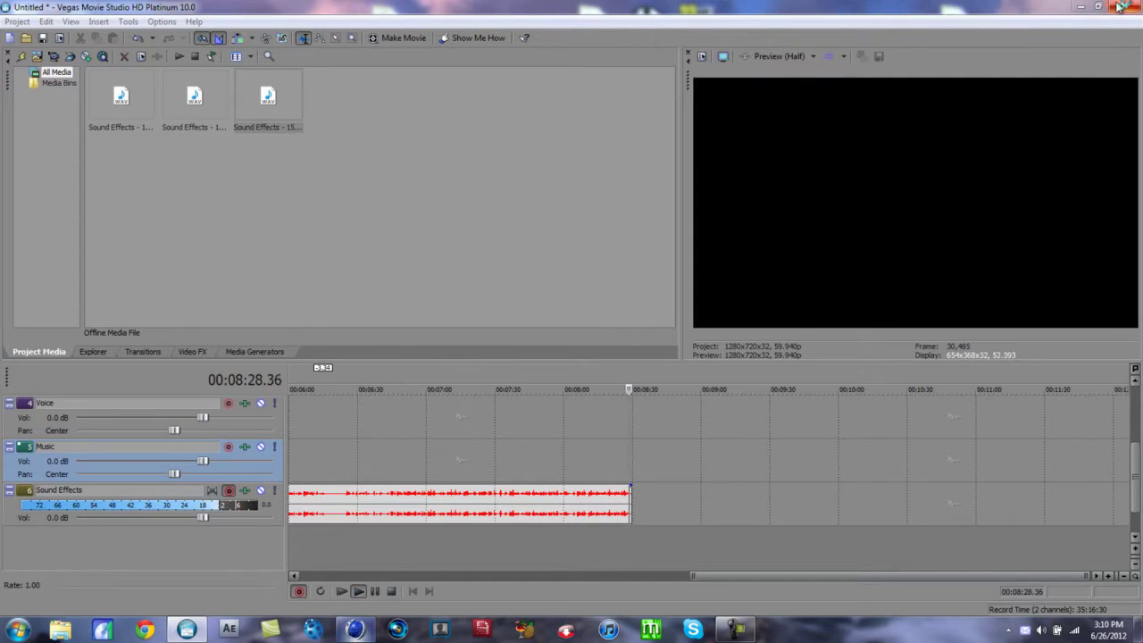
Step: Minimize Vegas, decline the MAXON bug report, and bring up Cinema 4D's File > Open
left_click(1079, 8)
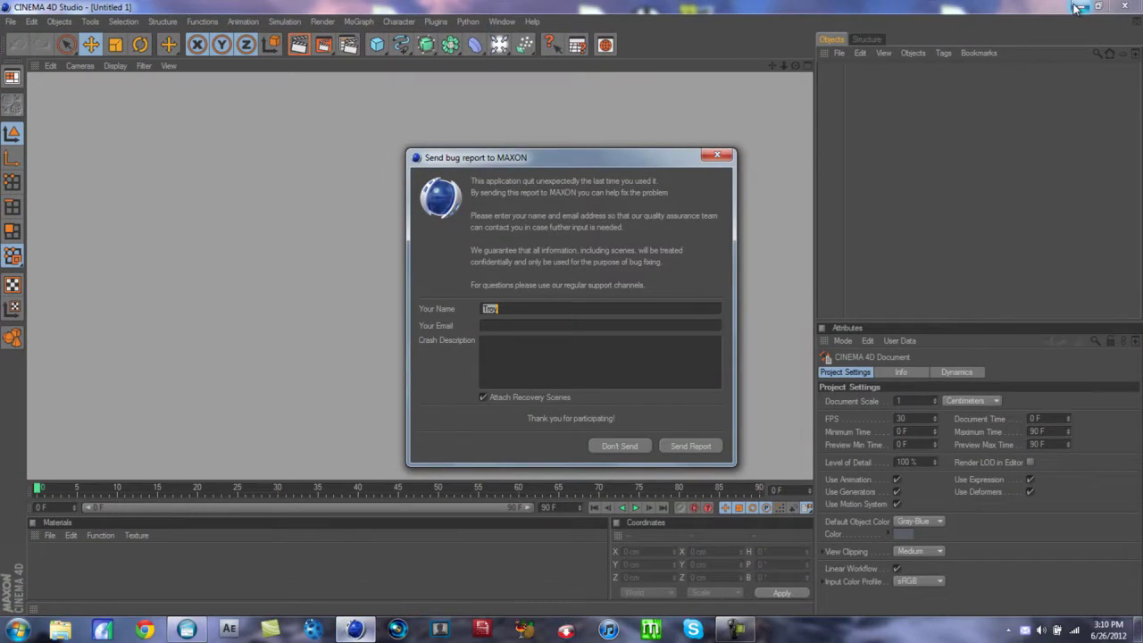
left_click(716, 157)
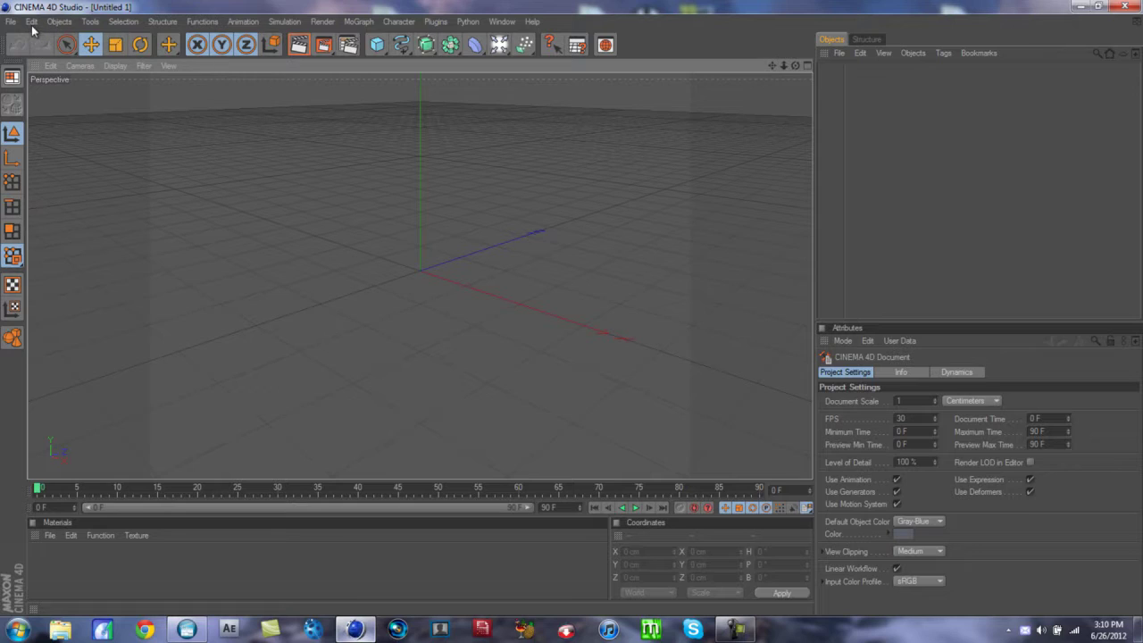
left_click(10, 21)
key("Escape")
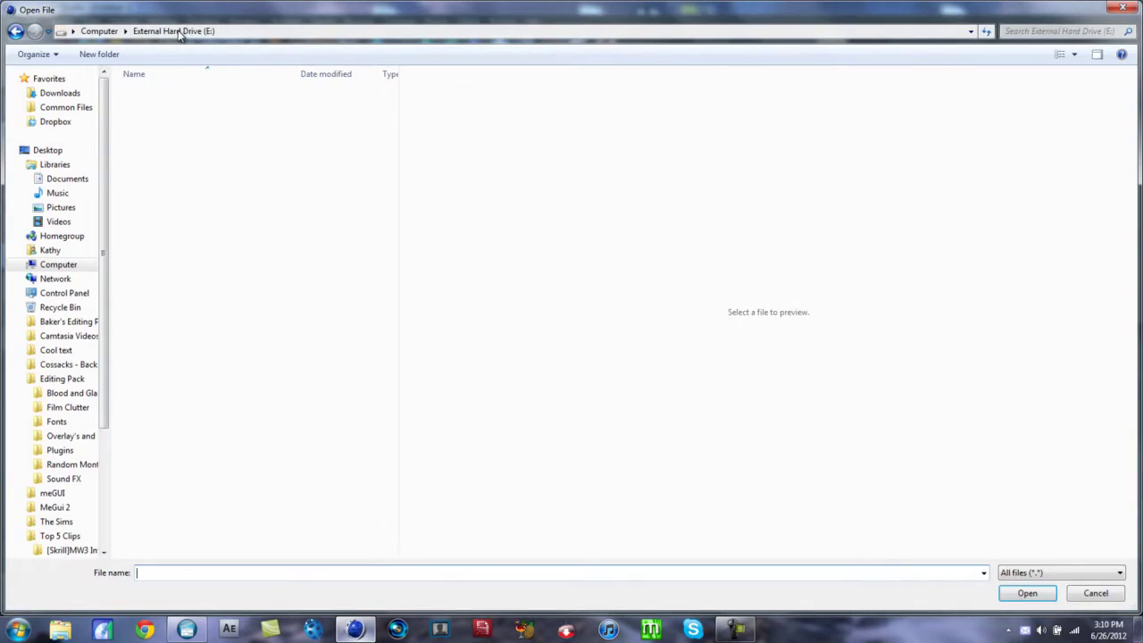
Step: Browse to E: > Pamaj Perfectionist 22 > PaPe22 and open h.c4d
left_click(173, 31)
left_click_drag(395, 172, 407, 385)
double_click(224, 288)
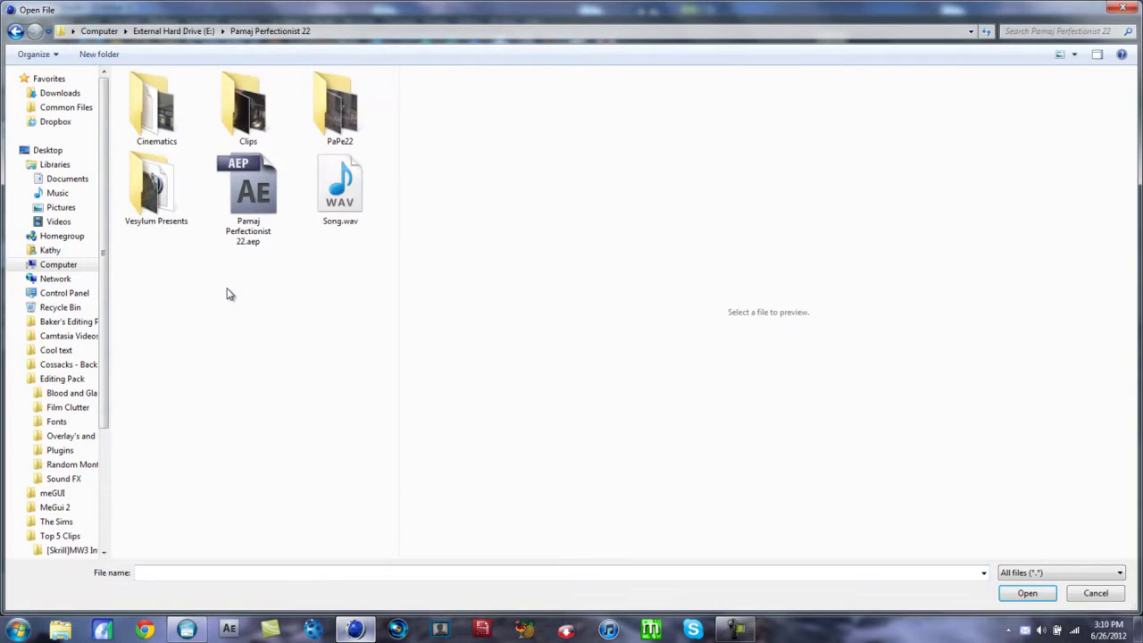
double_click(323, 109)
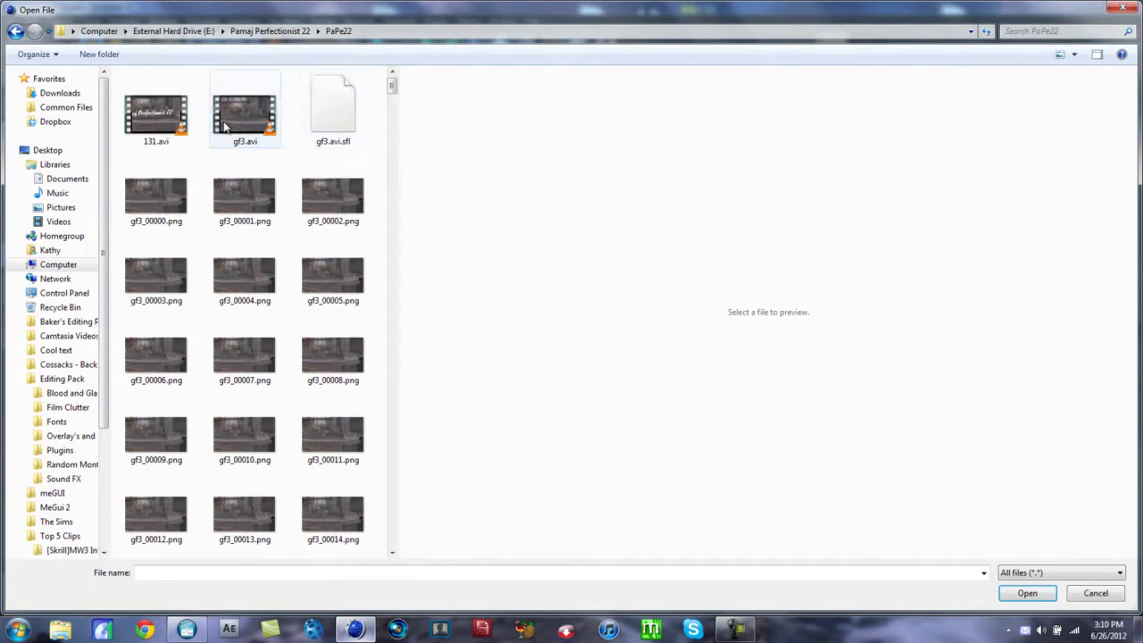
left_click_drag(391, 87, 435, 569)
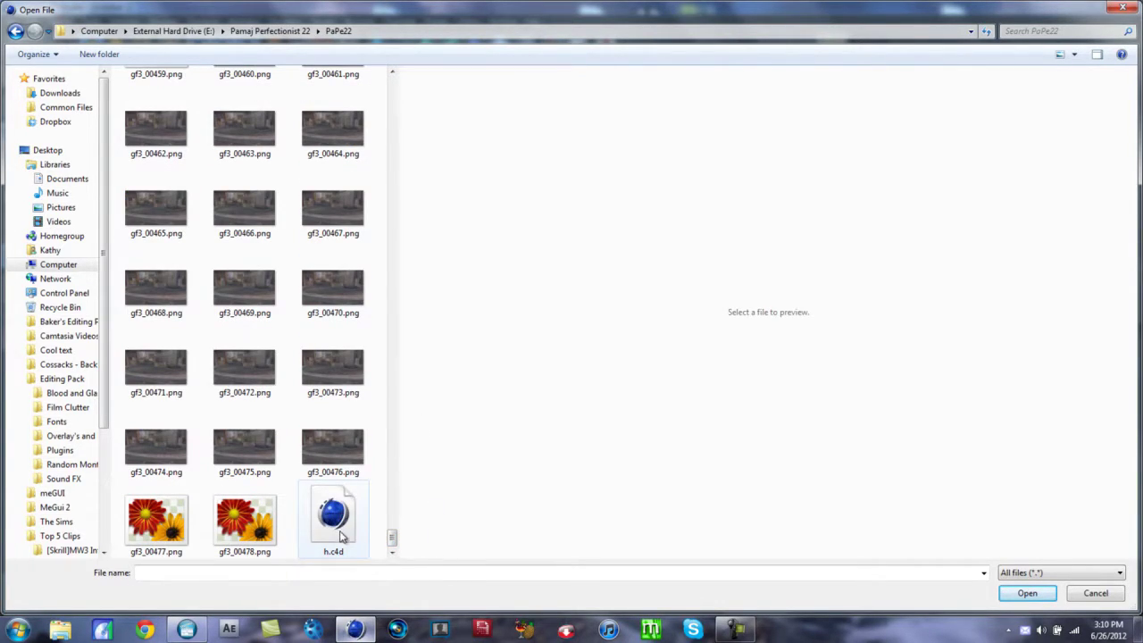
double_click(339, 528)
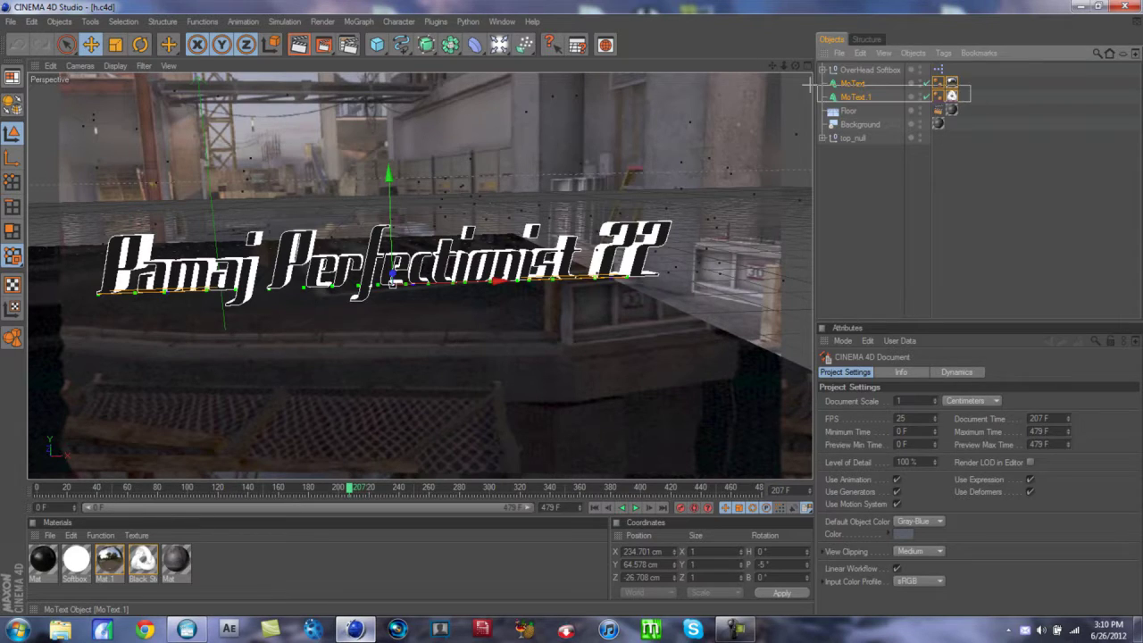
Step: Delete the softbox, MoText objects, Floor, Background and their texture tags, leaving top_null
left_click_drag(947, 102, 884, 66)
key("Delete")
left_click(917, 83)
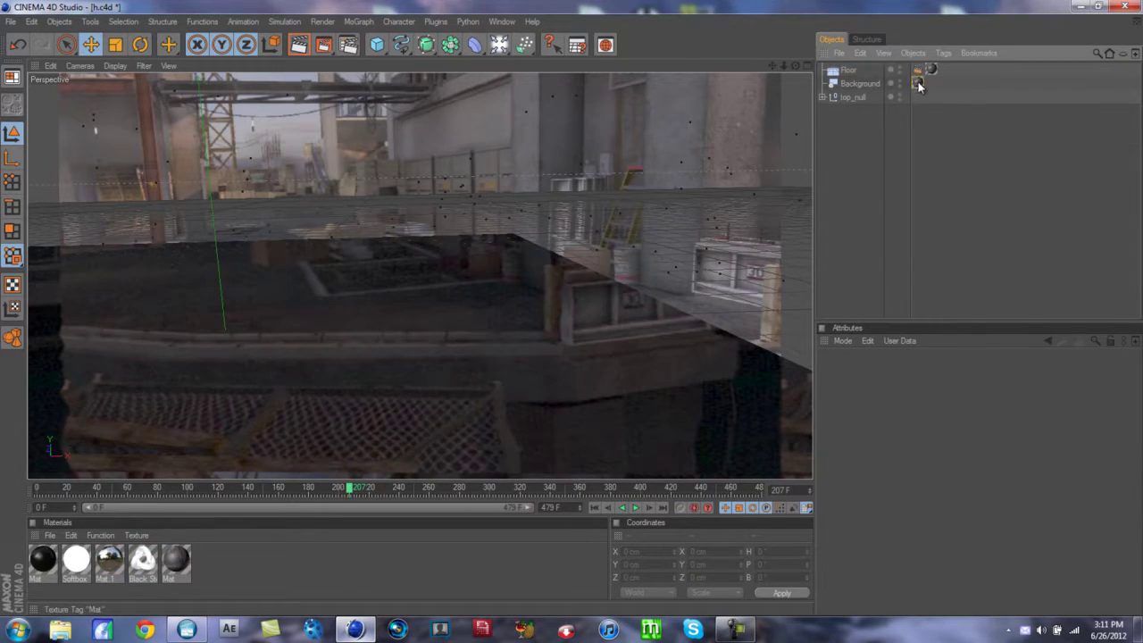
key("Delete")
left_click(931, 70)
key("Delete")
left_click(852, 71)
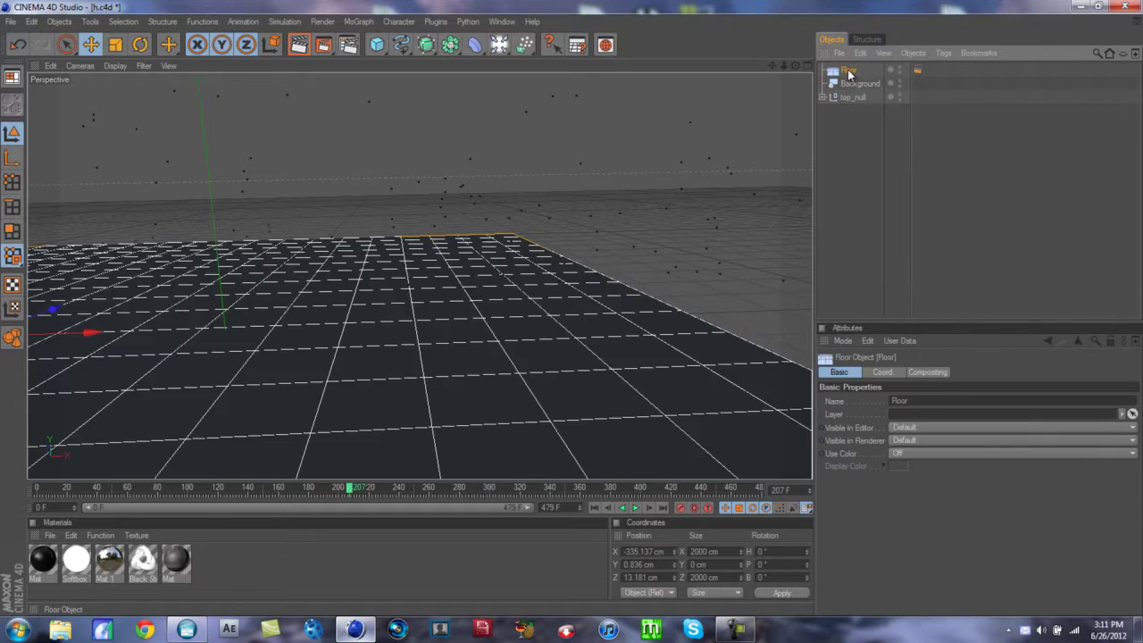
key("Delete")
left_click(854, 71)
key("Delete")
left_click(855, 71)
left_click(864, 100)
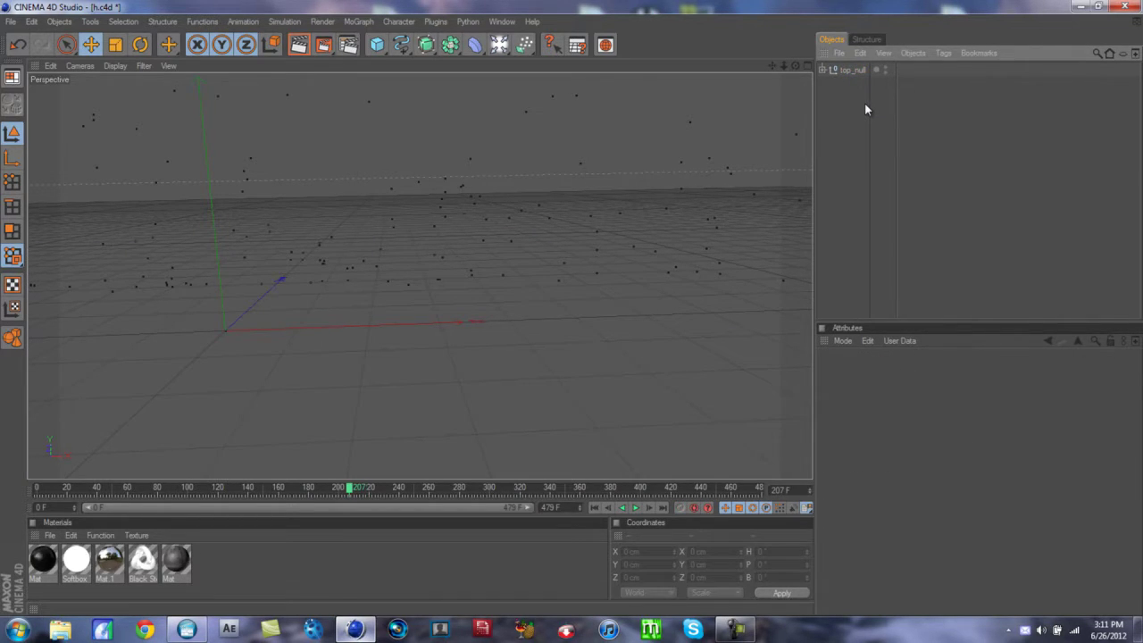
Step: Delete all existing materials and return the timeline to frame 0
left_click_drag(233, 566, 3, 509)
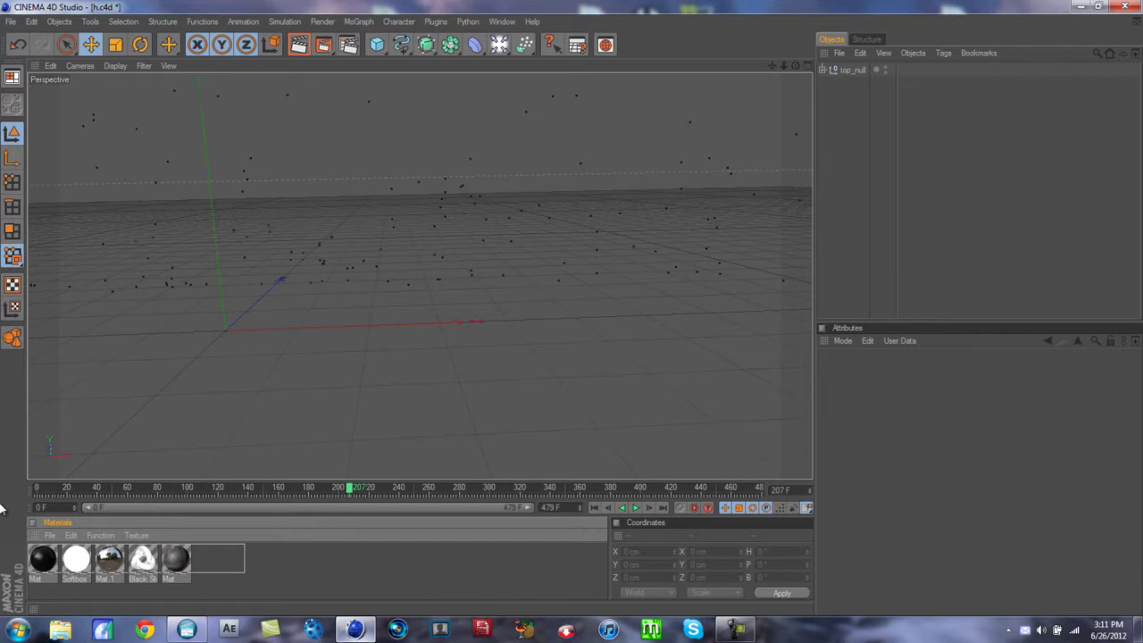
key("Delete")
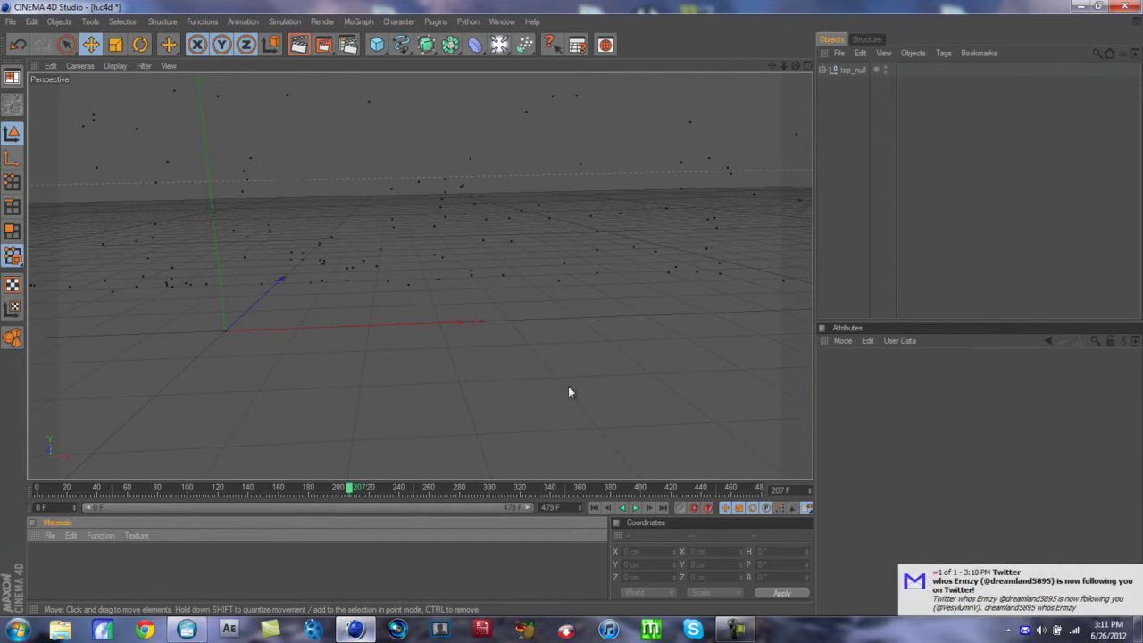
left_click(36, 490)
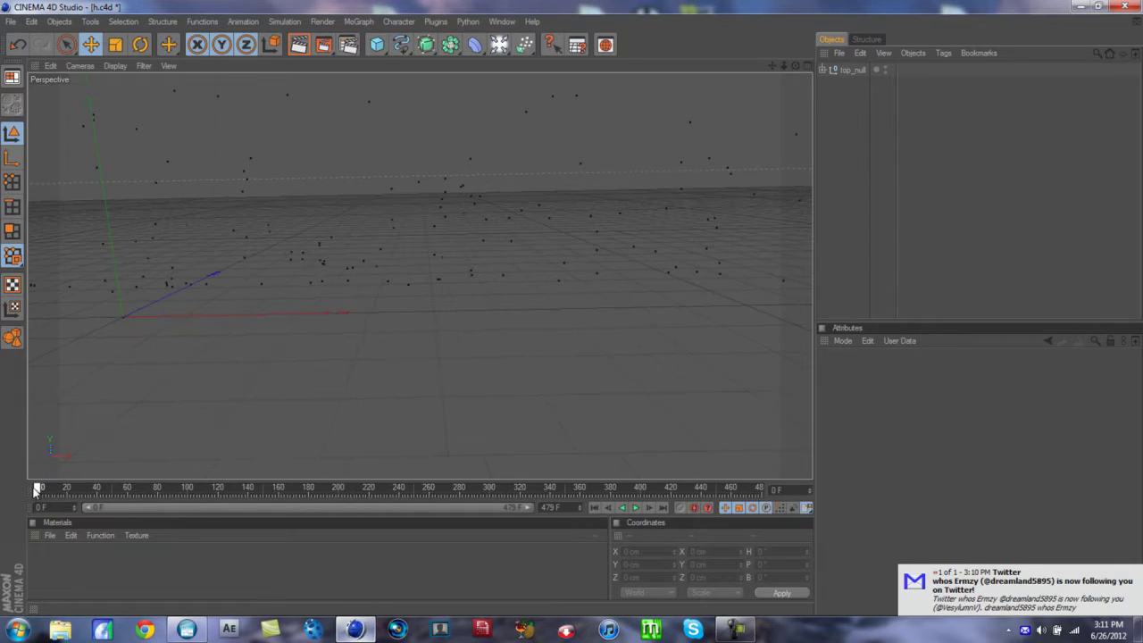
Step: Create a new material Mat and load gf3_00000.png as its color texture
double_click(37, 553)
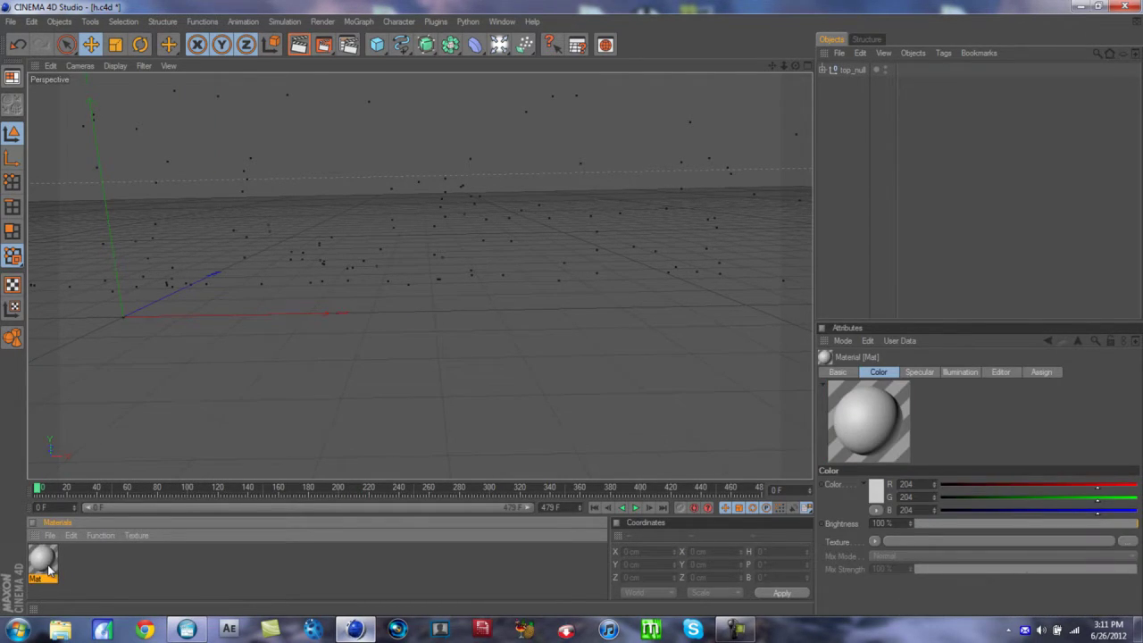
double_click(45, 560)
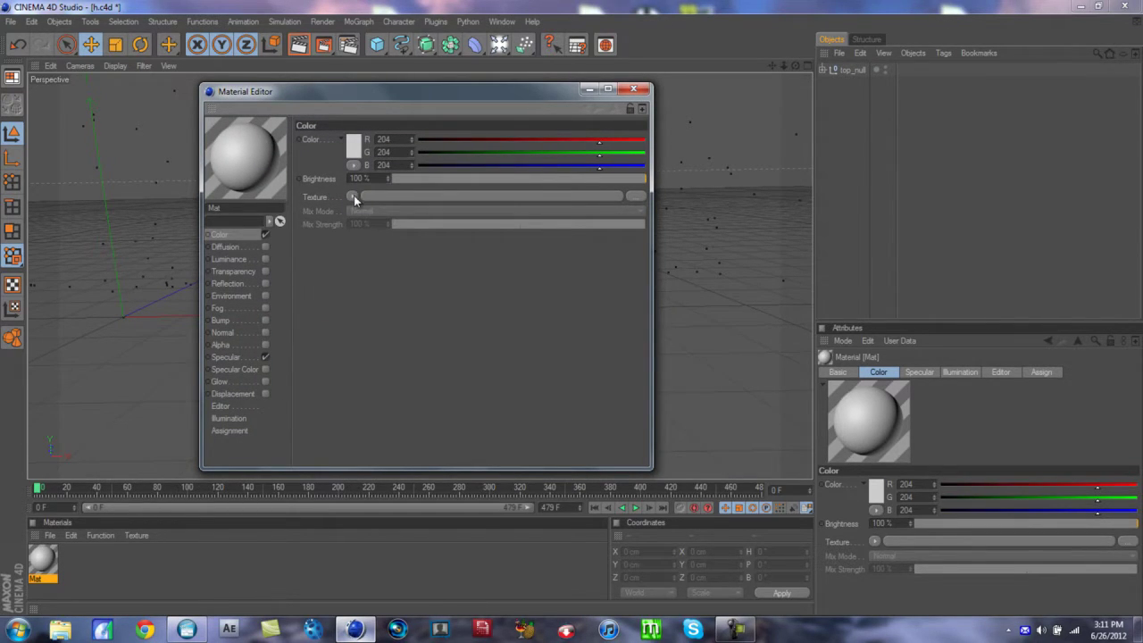
left_click(353, 196)
left_click(362, 222)
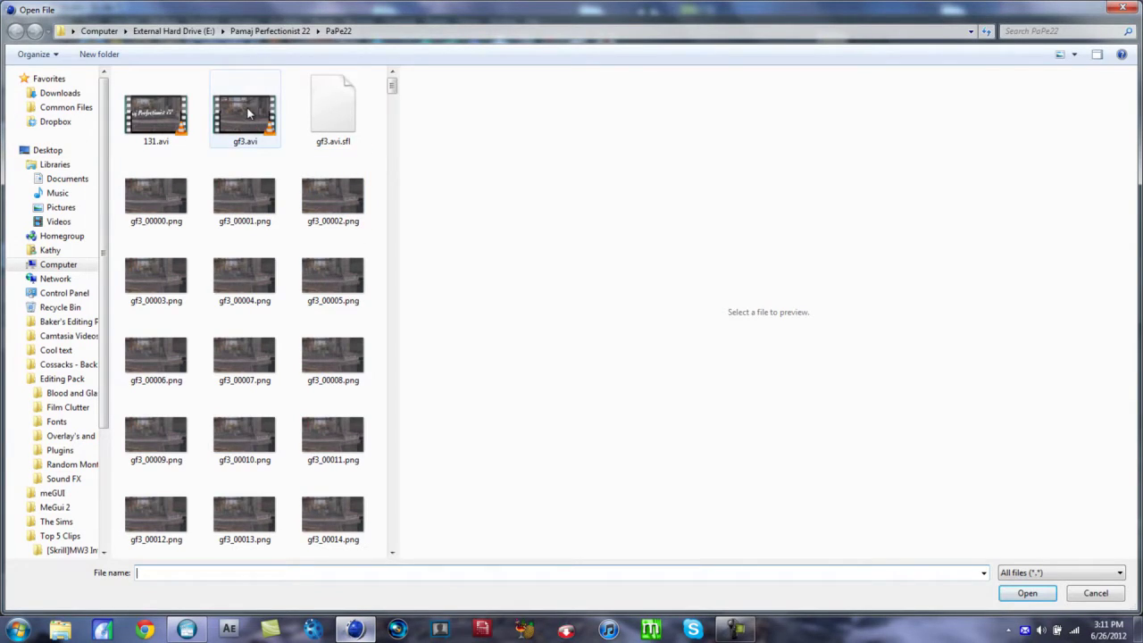
left_click(156, 201)
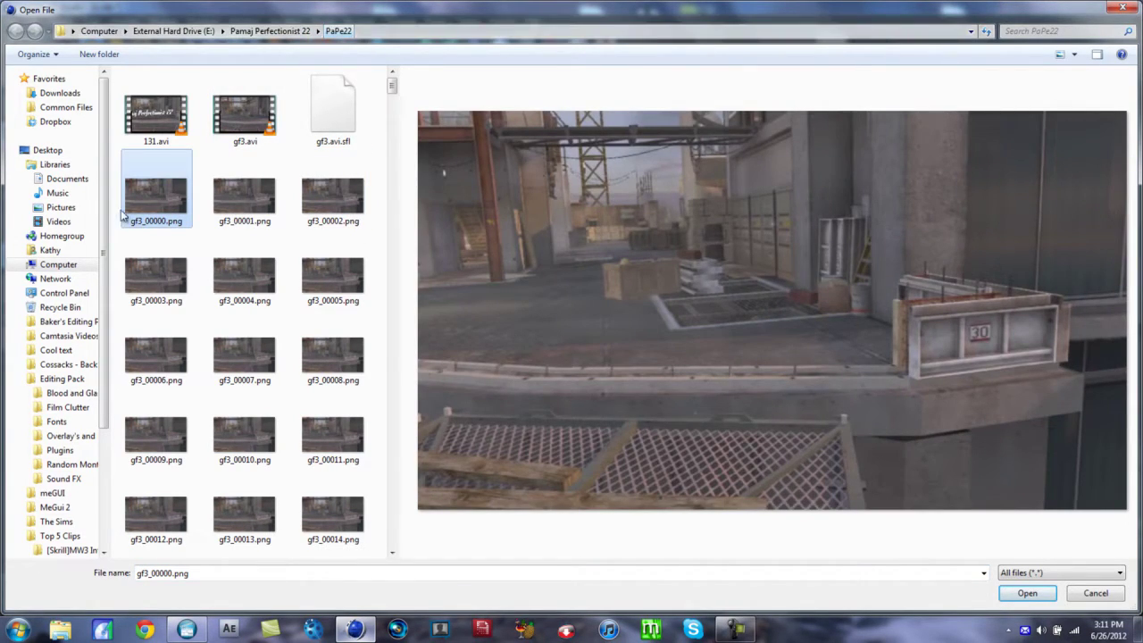
left_click(1027, 593)
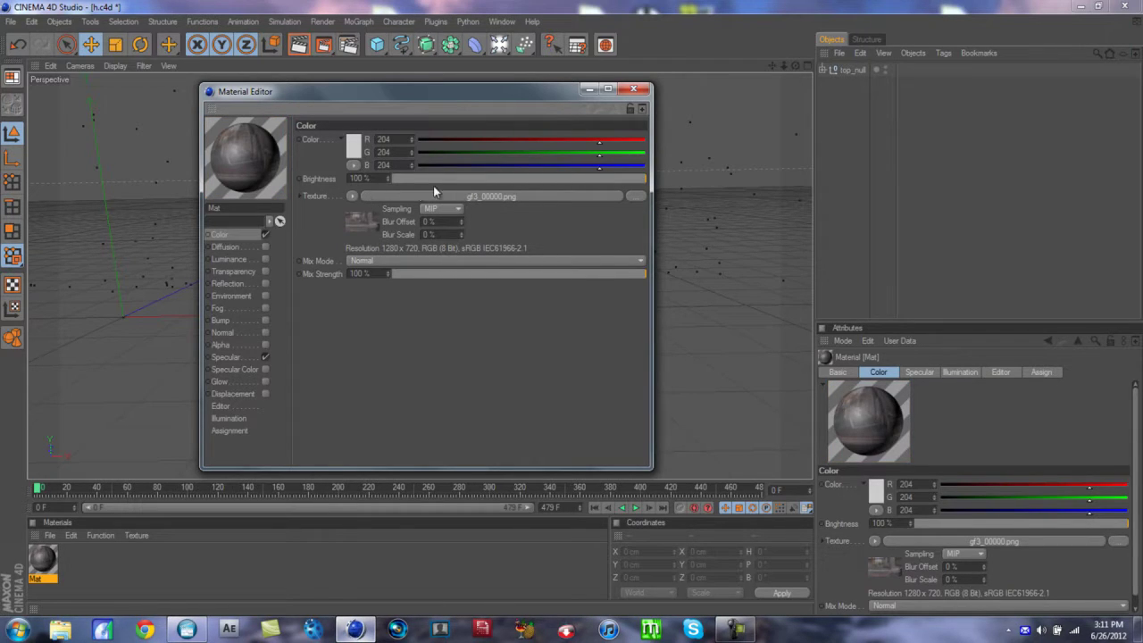
Step: Set the texture animation to 25 fps and calculate its frame range through 478
left_click(581, 199)
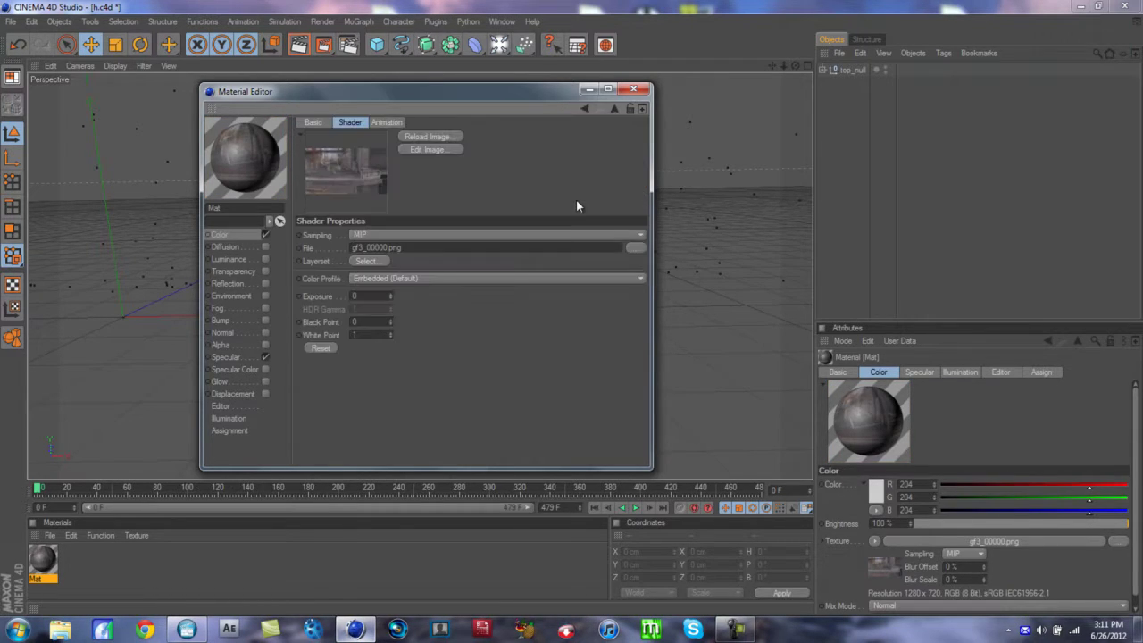
left_click(384, 122)
left_click(403, 332)
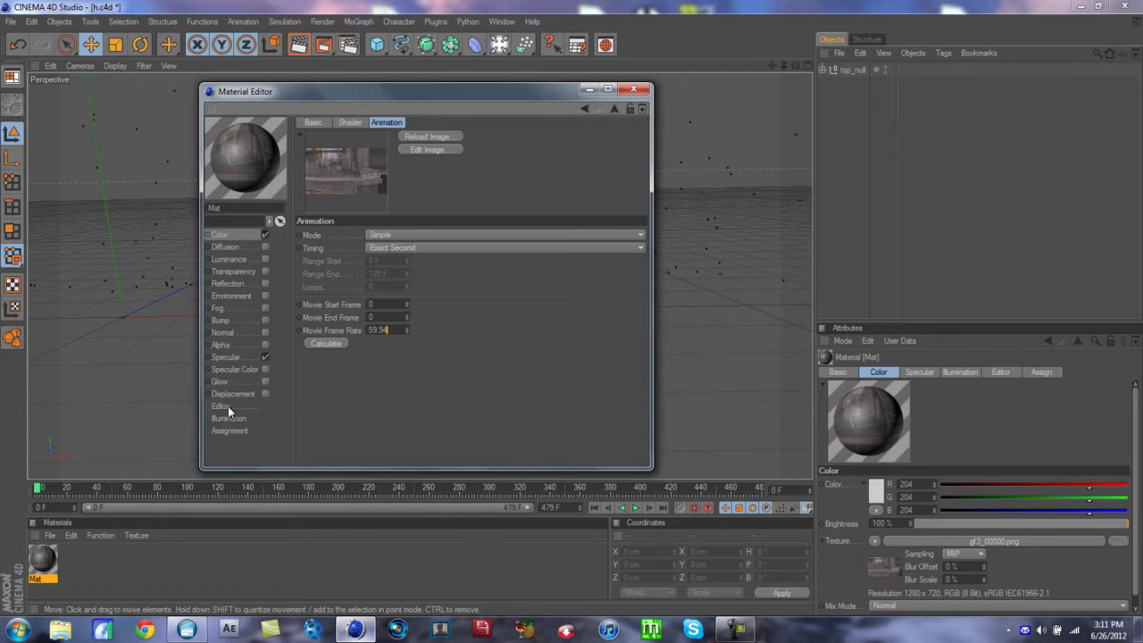
left_click(336, 346)
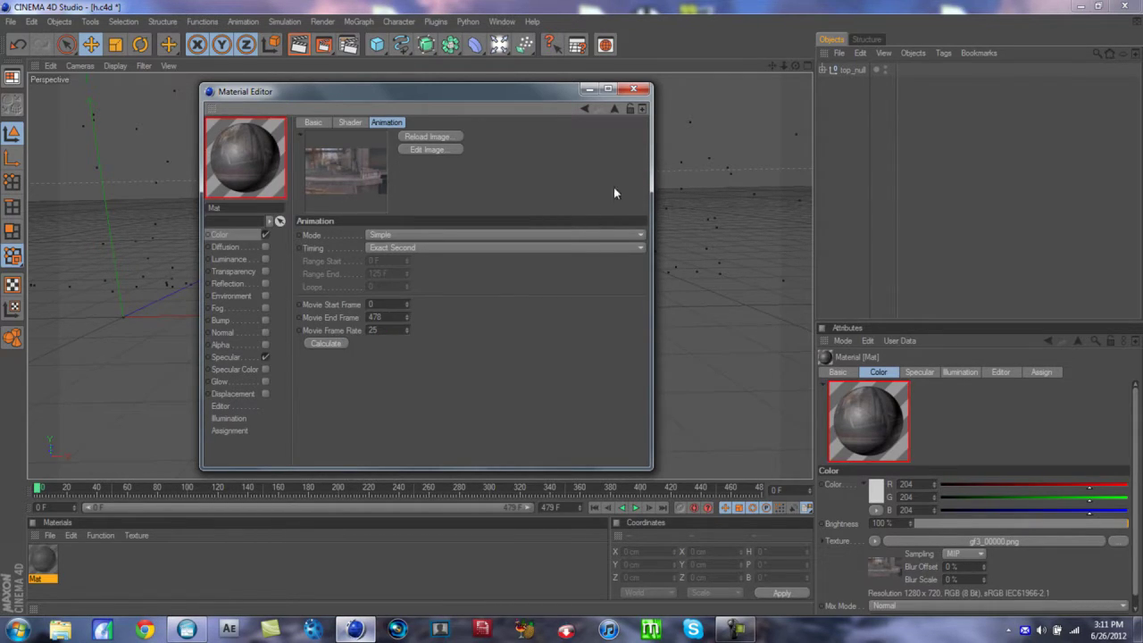
left_click(633, 88)
Step: Add a Background object and apply the Mat material to it
left_click(498, 44)
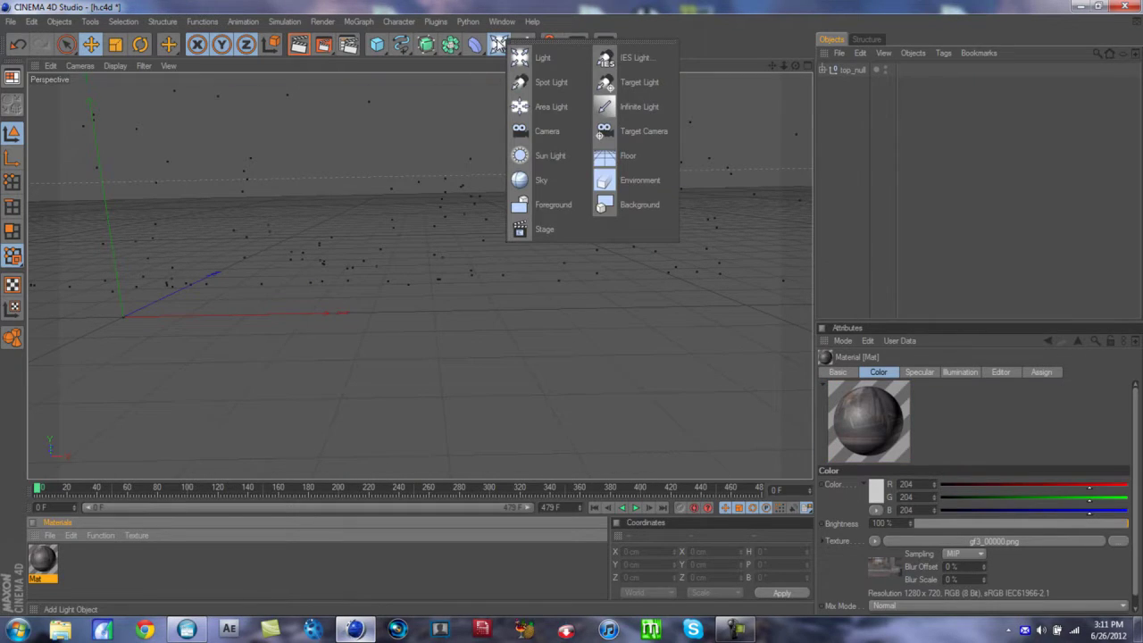
left_click(497, 46)
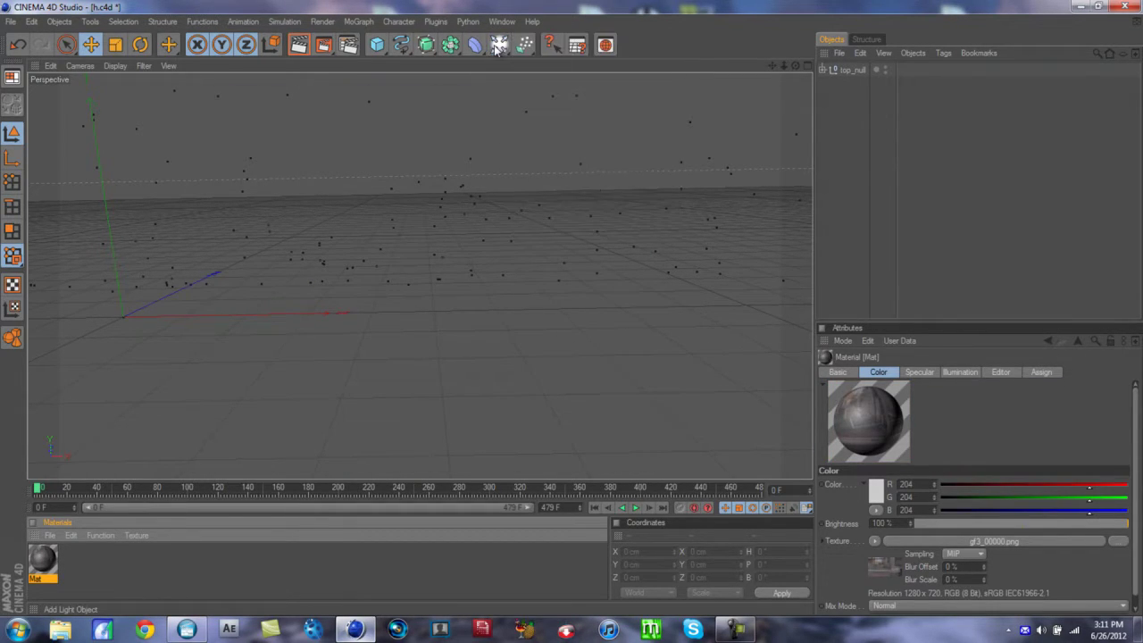
left_click(497, 47)
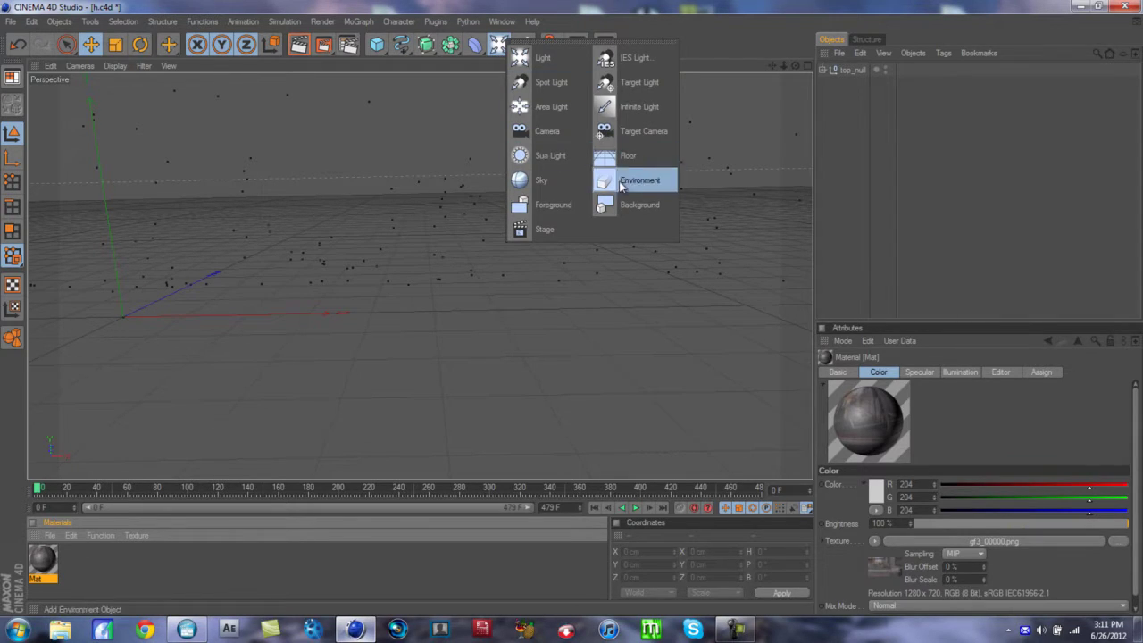
left_click(639, 205)
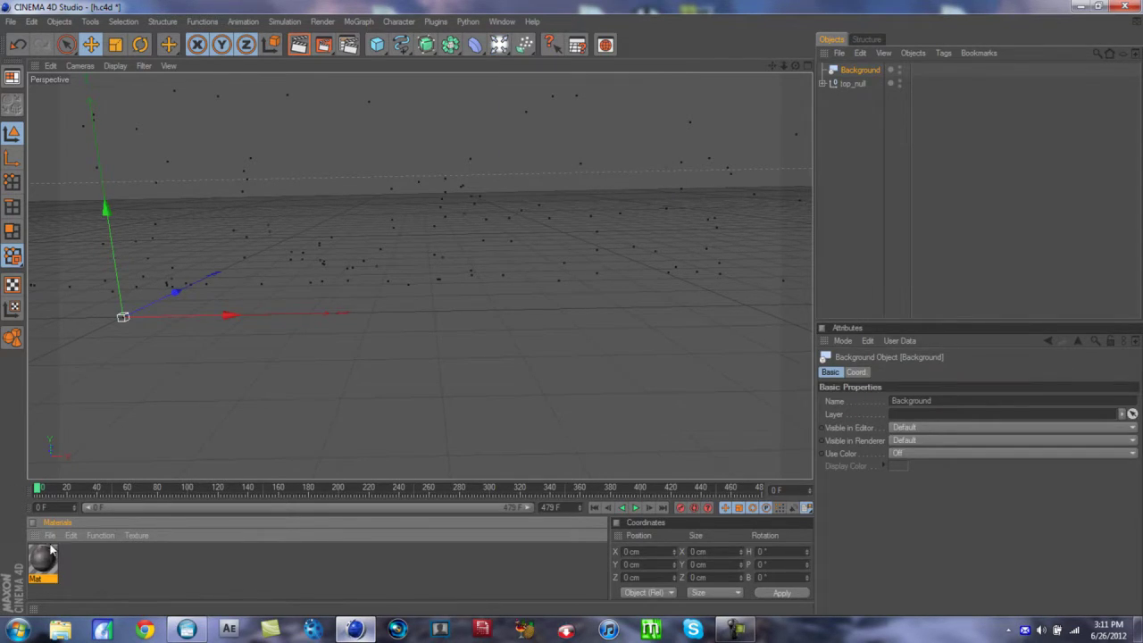
left_click_drag(44, 568, 850, 71)
Step: Scrub the footage through frame 455 to check the tracking against the background
mouse_move(49, 493)
left_mouse_down()
mouse_move(654, 473)
mouse_move(643, 487)
mouse_move(448, 464)
mouse_move(10, 506)
mouse_move(52, 506)
left_mouse_up()
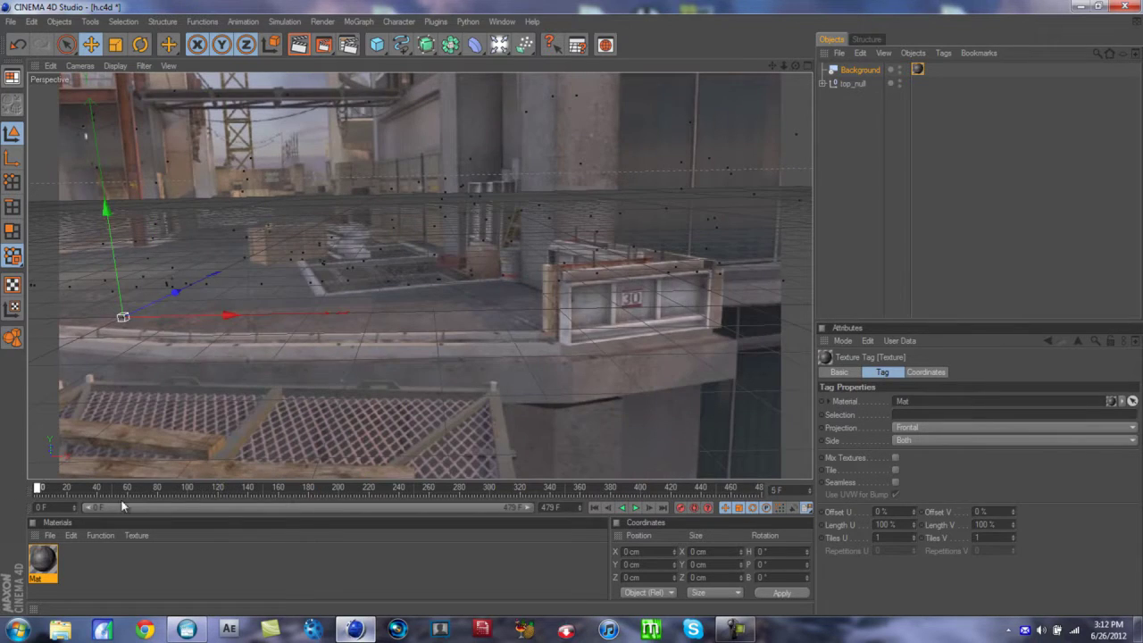
left_click_drag(326, 486, 32, 522)
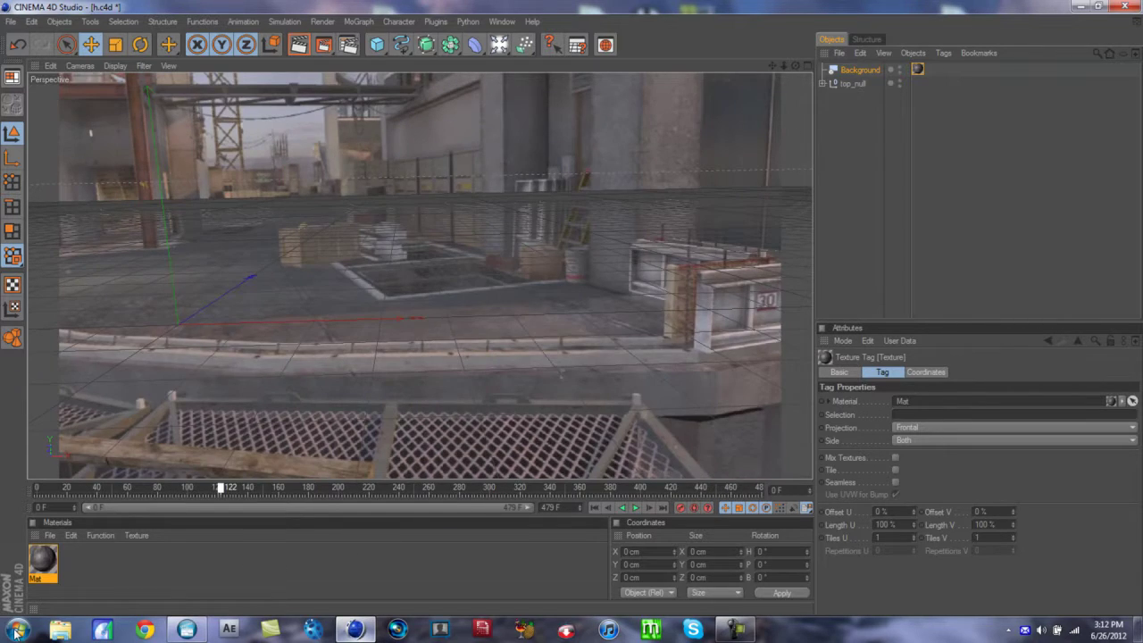
left_click(324, 286)
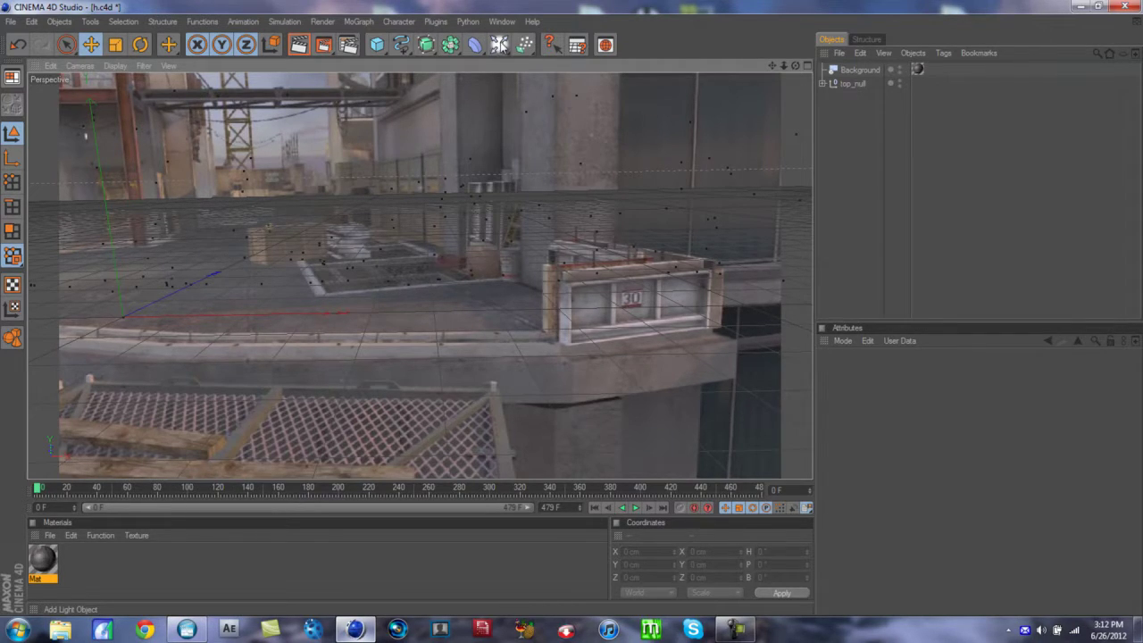
Step: Add a Floor object, apply the Mat material to it, and render the active view
left_click_drag(501, 45, 633, 158)
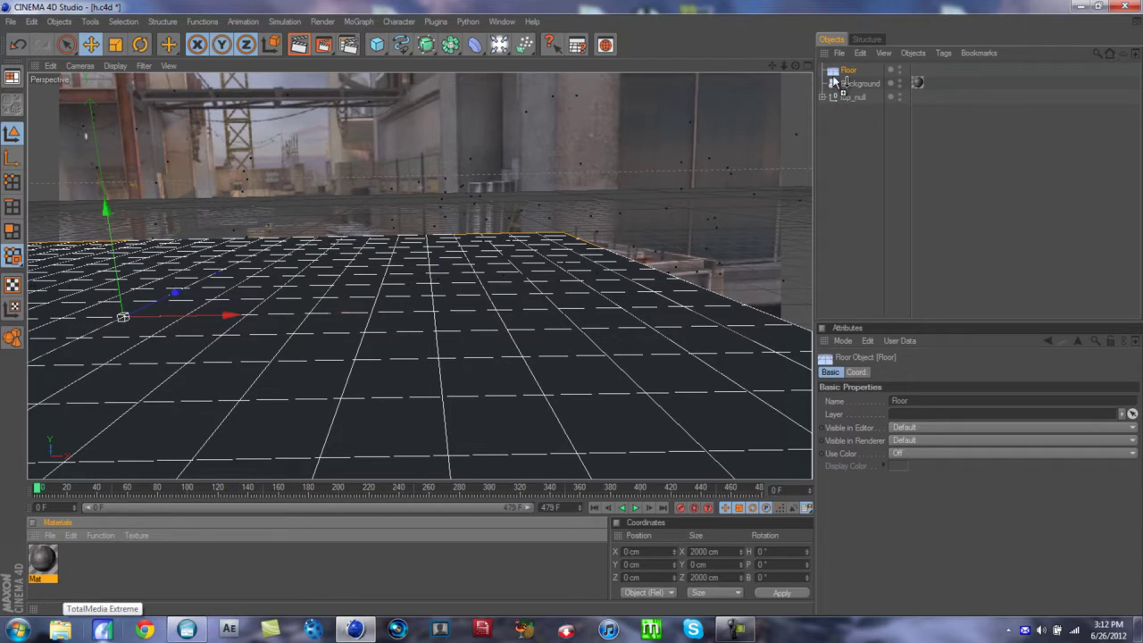
left_click_drag(815, 83, 839, 79)
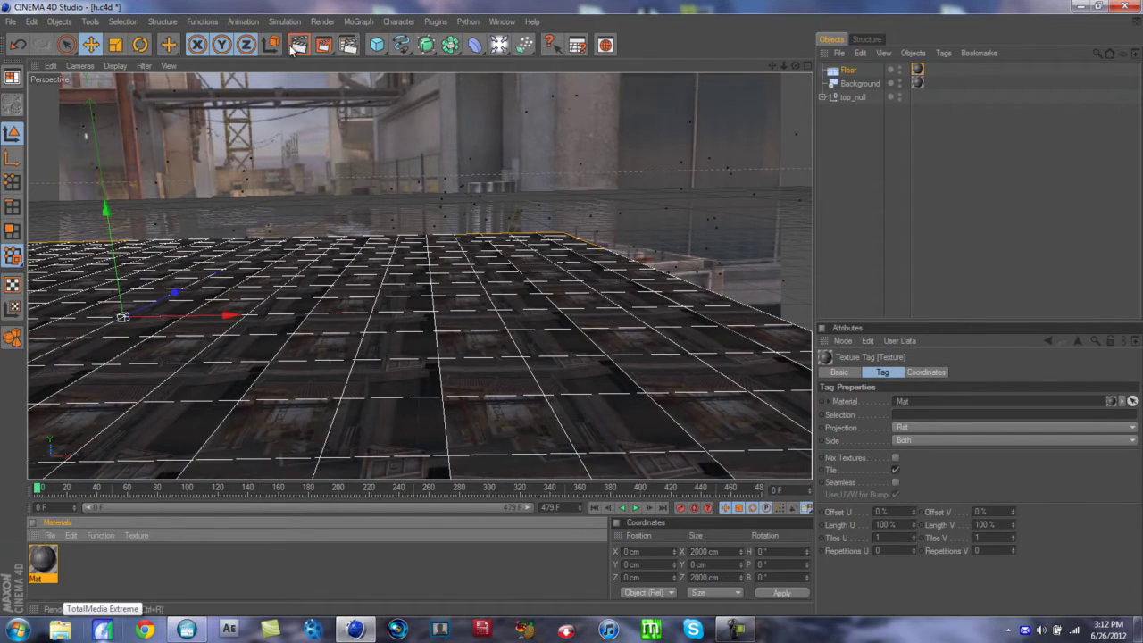
left_click(298, 47)
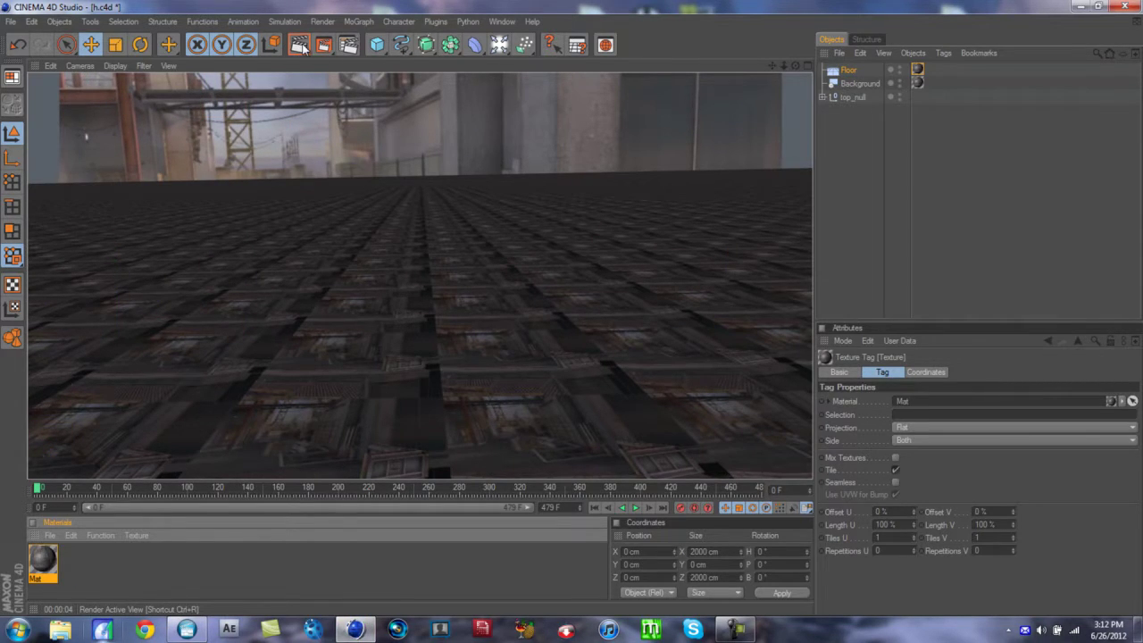
Step: Set the Floor's texture tag projection to Frontal
left_click(848, 71)
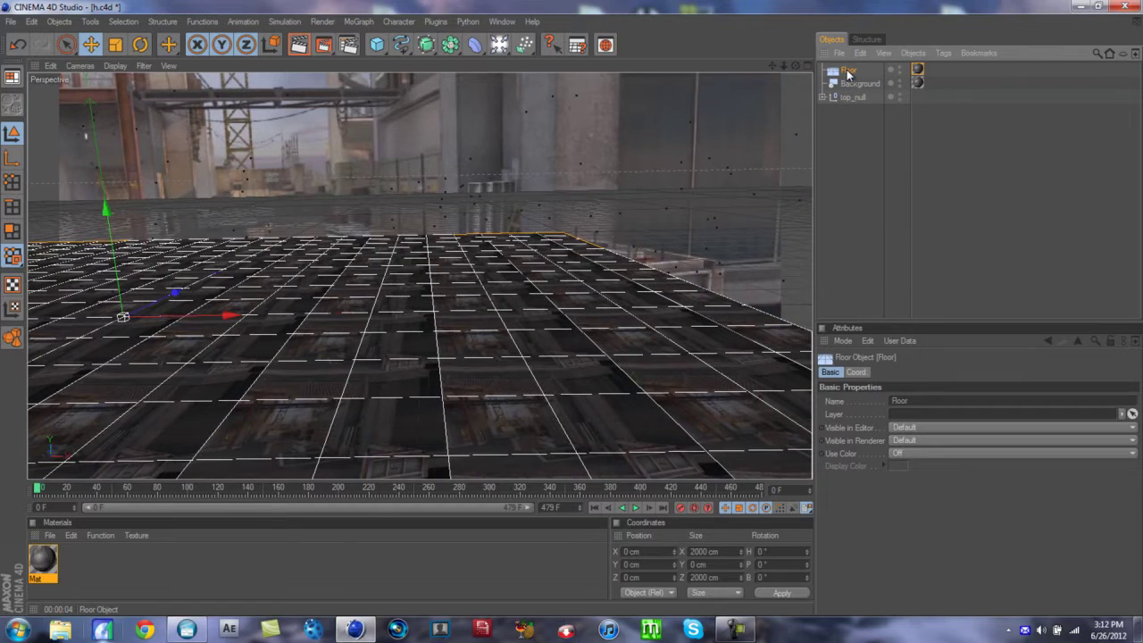
left_click(917, 69)
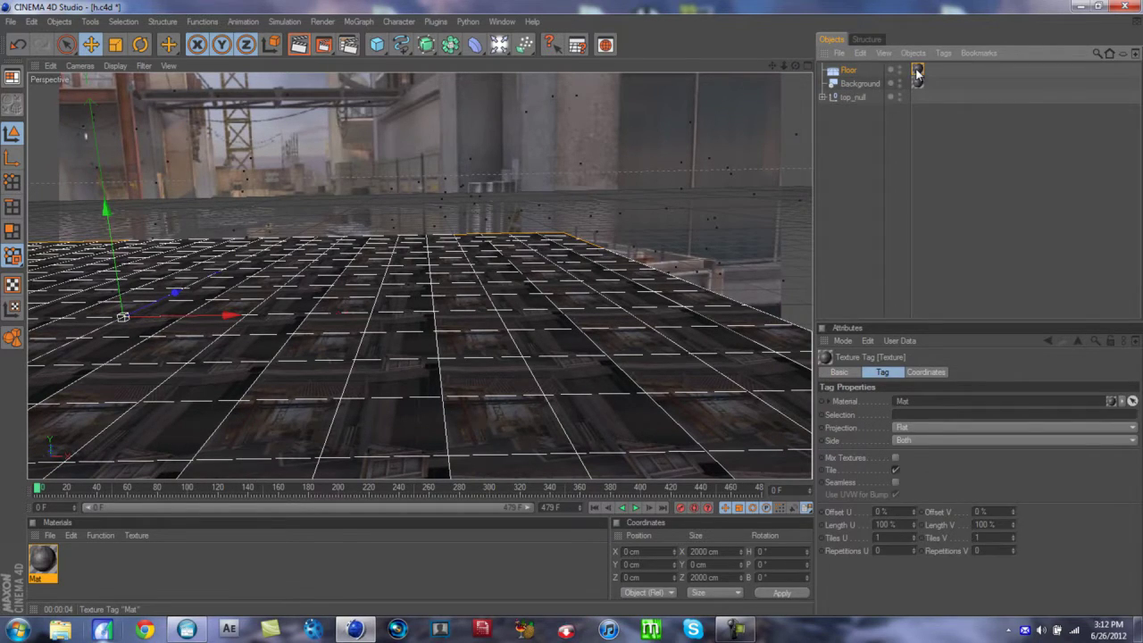
left_click(912, 427)
left_click(925, 492)
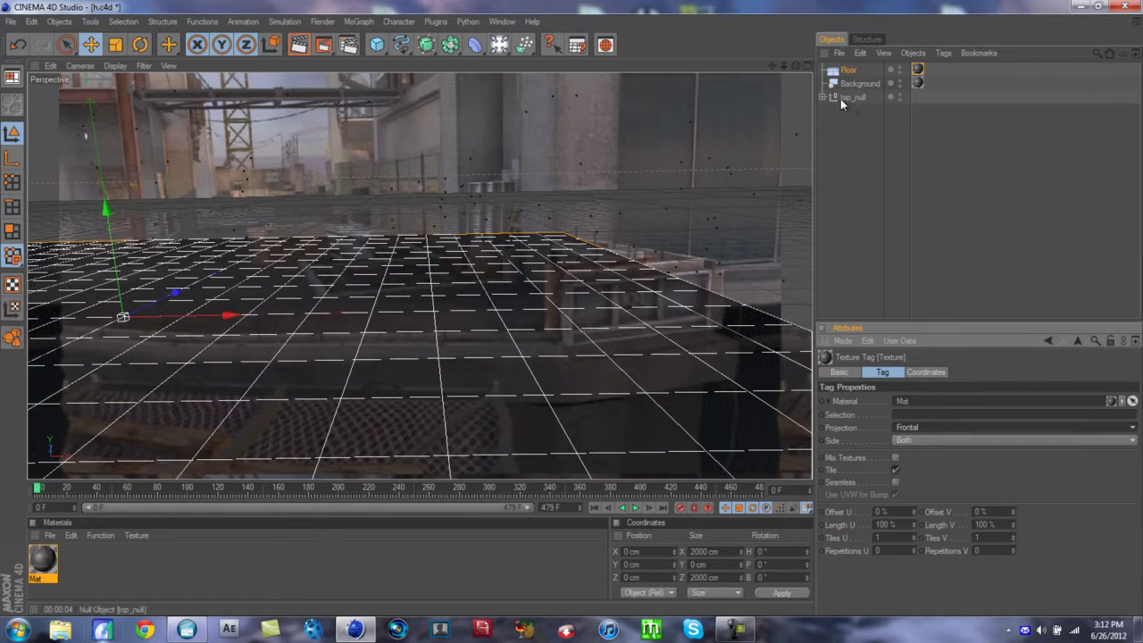
Step: Give the Floor a Compositing tag with Compositing Background enabled, then render the view
right_click(846, 71)
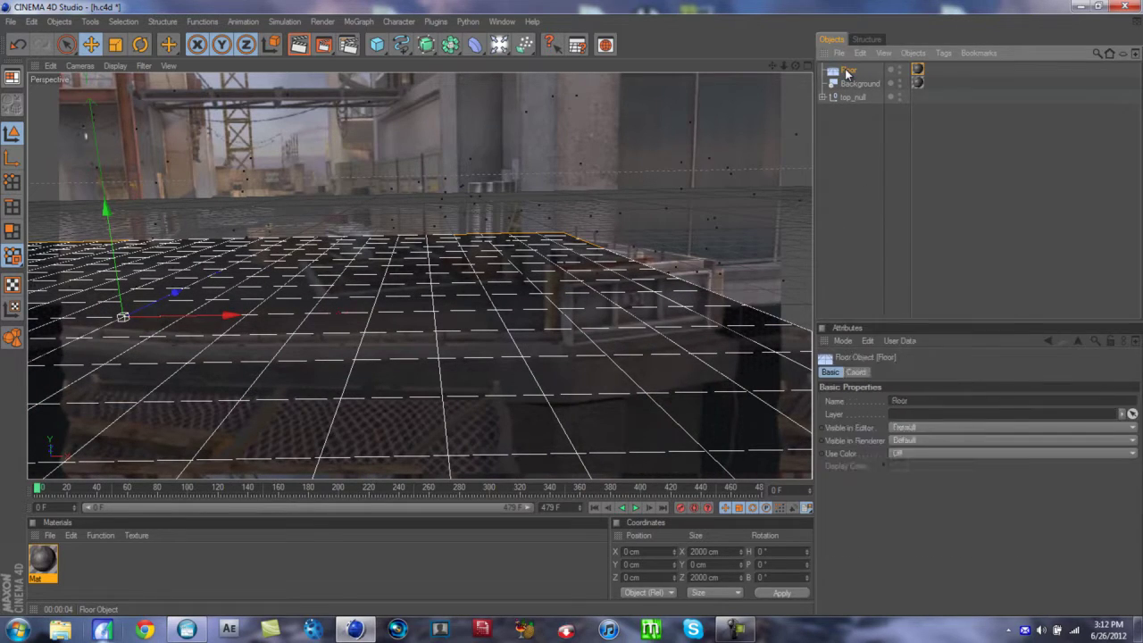
mouse_move(882, 80)
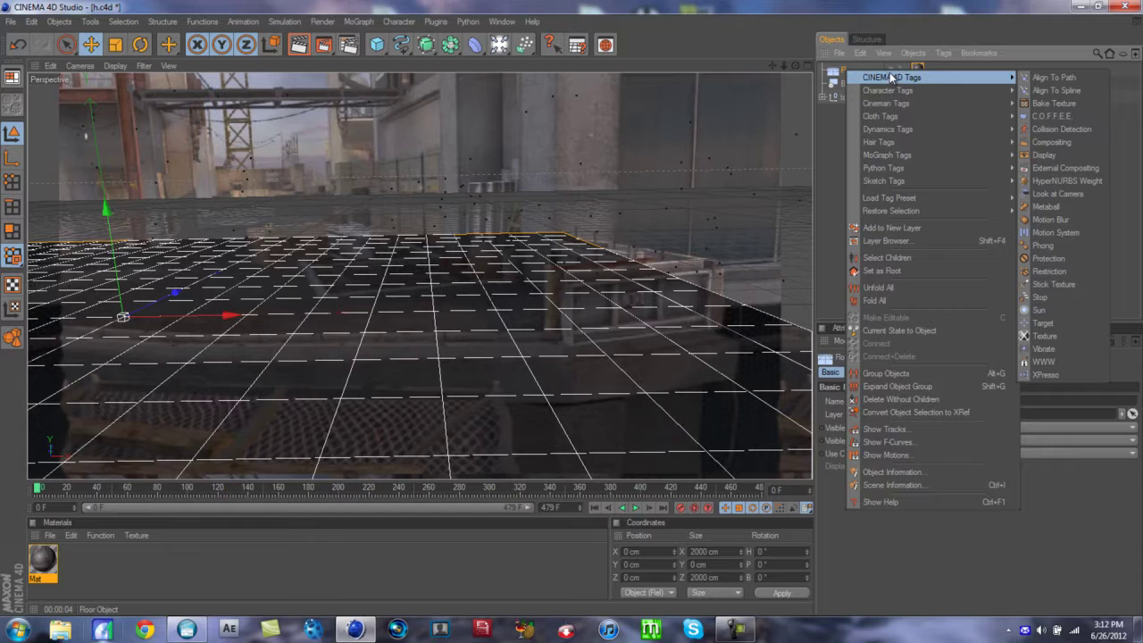
left_click(1054, 142)
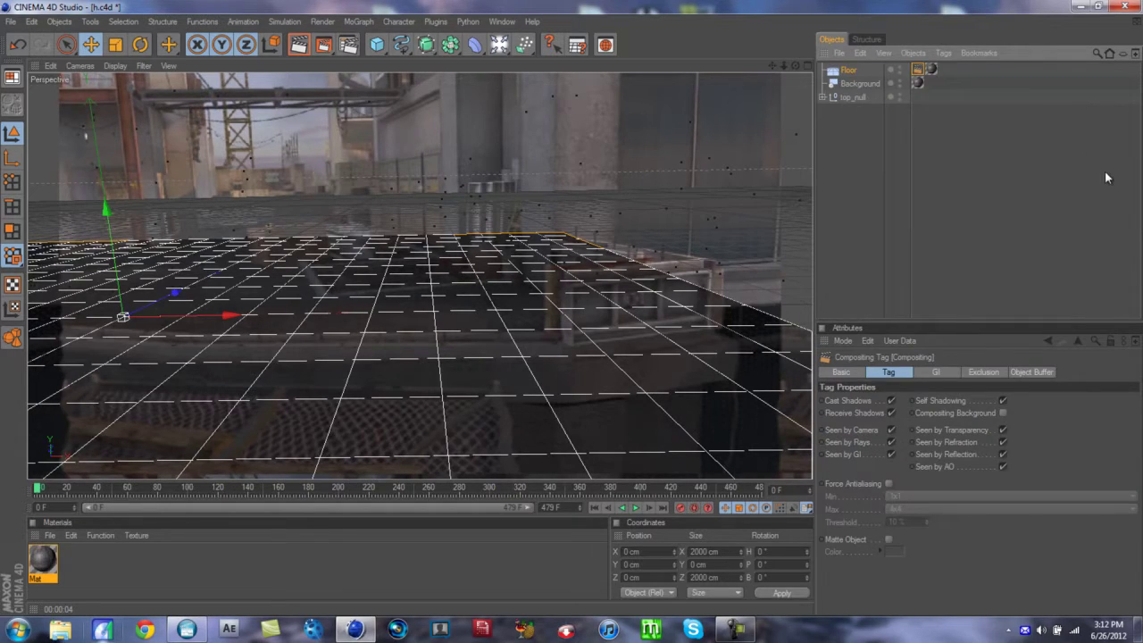
left_click(1003, 412)
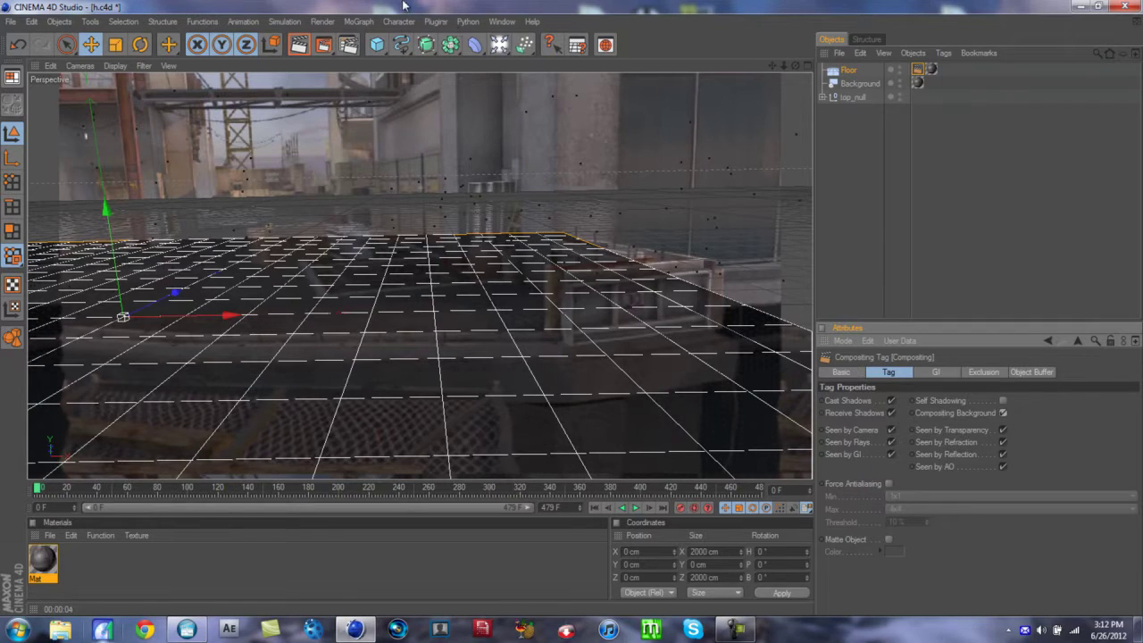
key("ctrl+r")
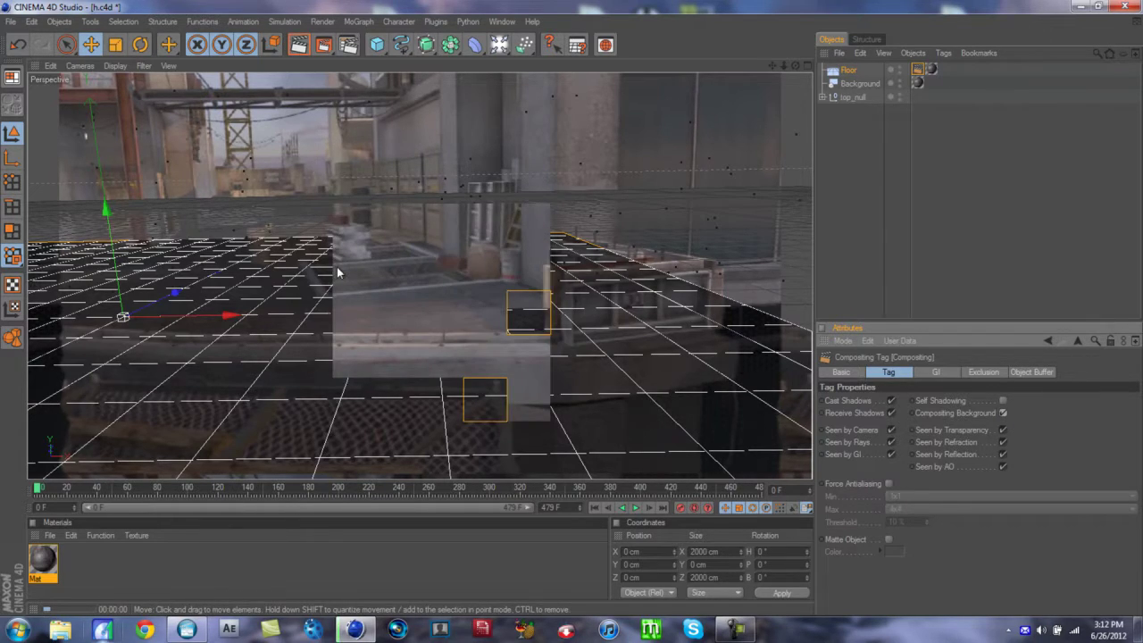